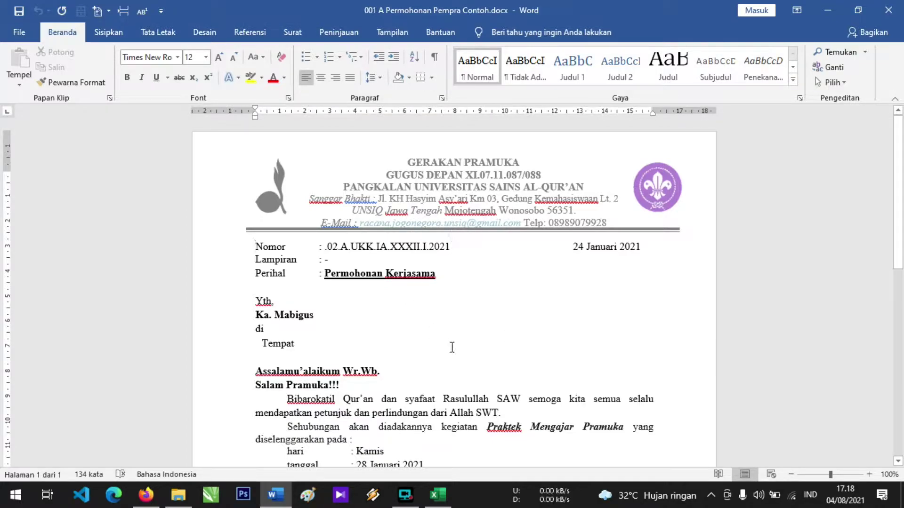
Step: Examine the school names and letter numbers in the Excel workbook and the layout and body of the Word letter
left_click(438, 494)
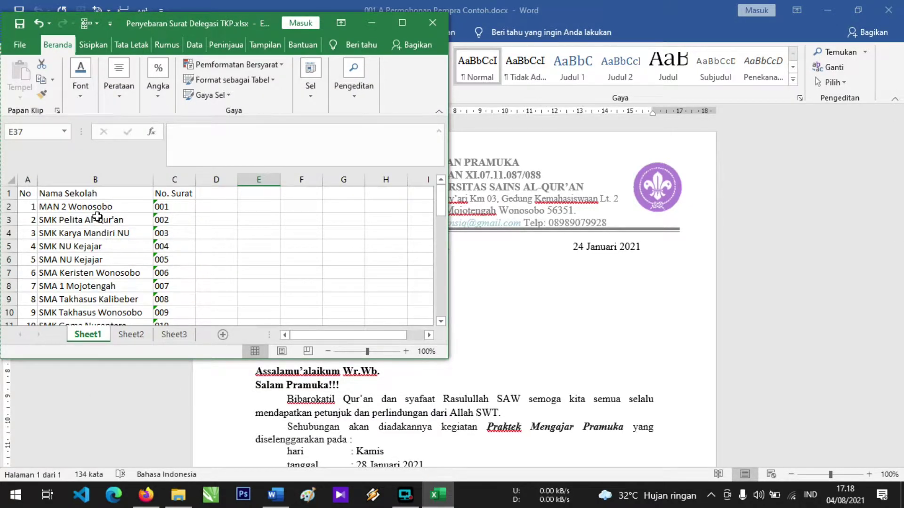
scroll(89, 210, "down", 8)
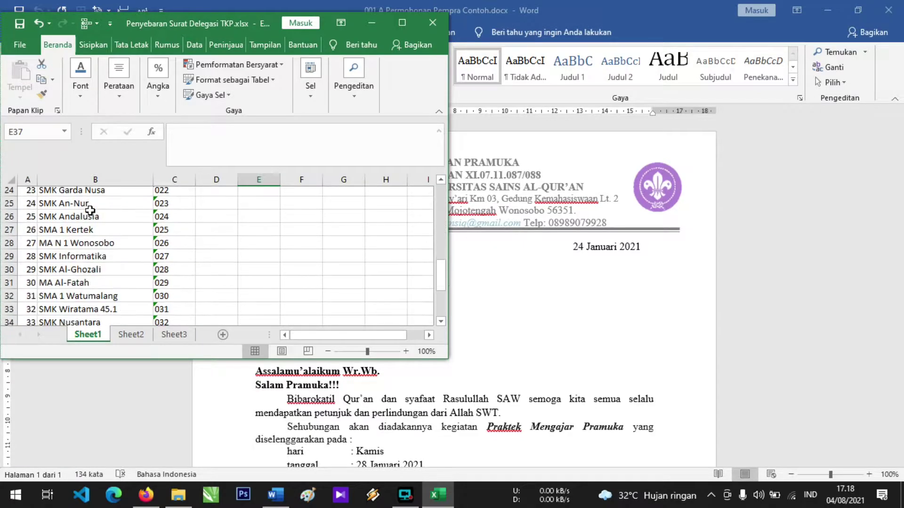
scroll(85, 241, "up", 8)
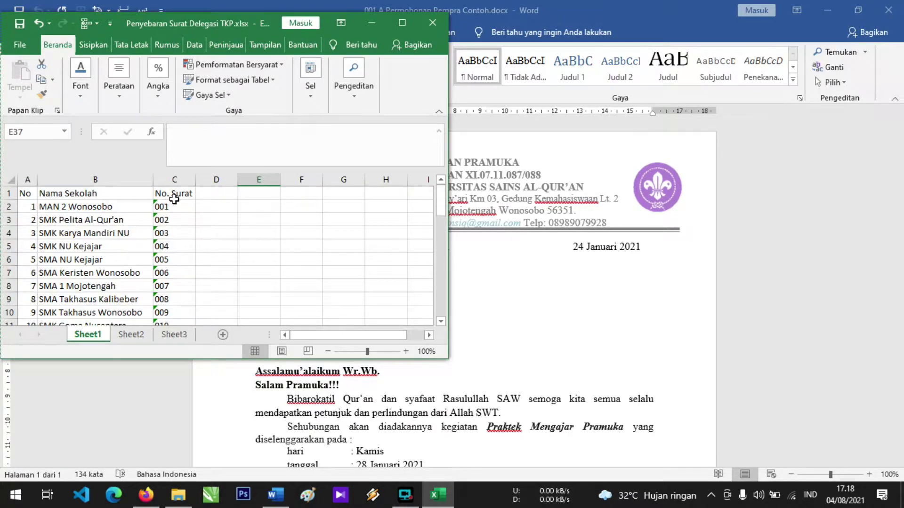
scroll(175, 199, "down", 7)
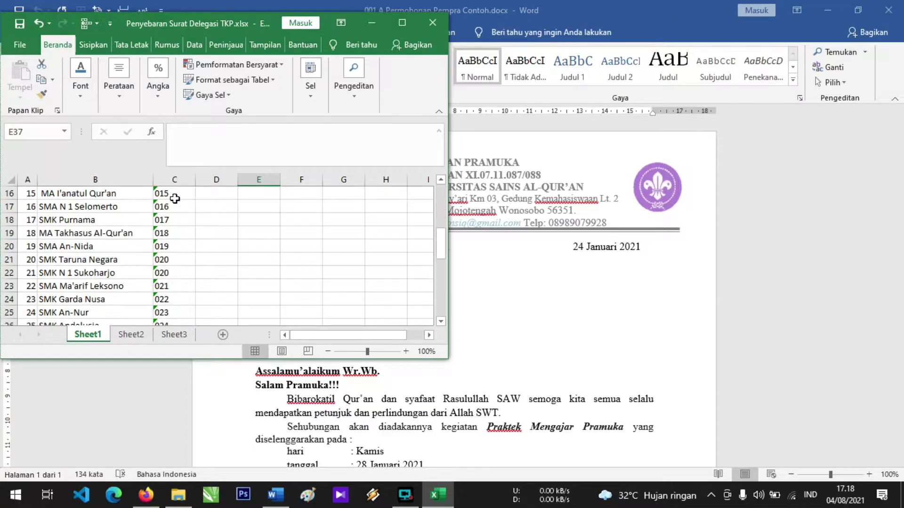
scroll(170, 222, "up", 4)
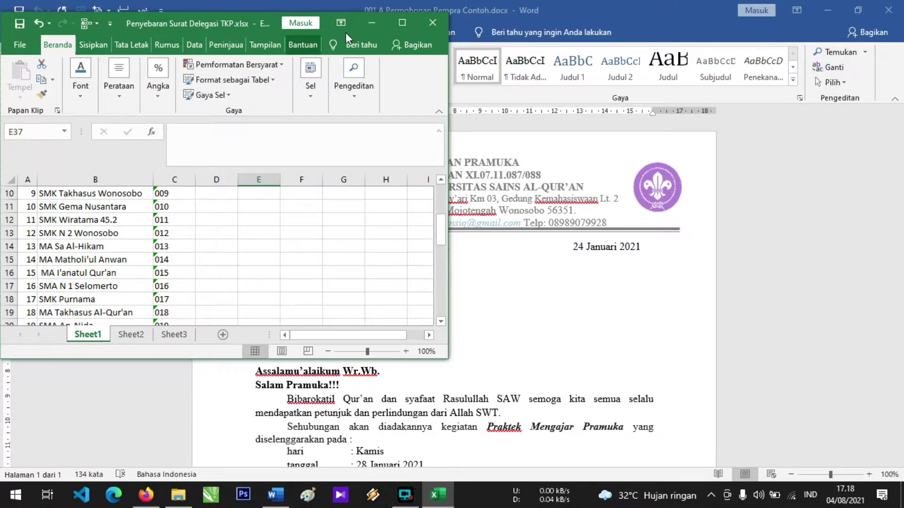
left_click(372, 22)
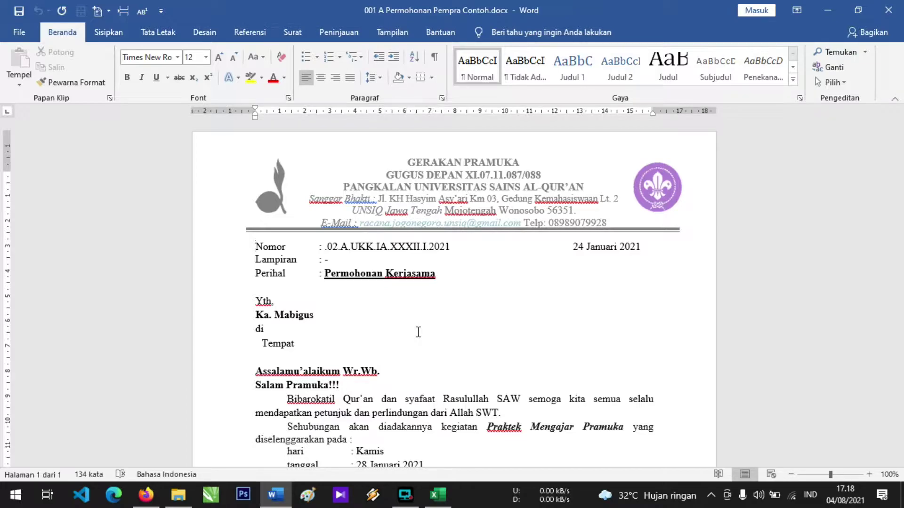
scroll(419, 331, "down", 10)
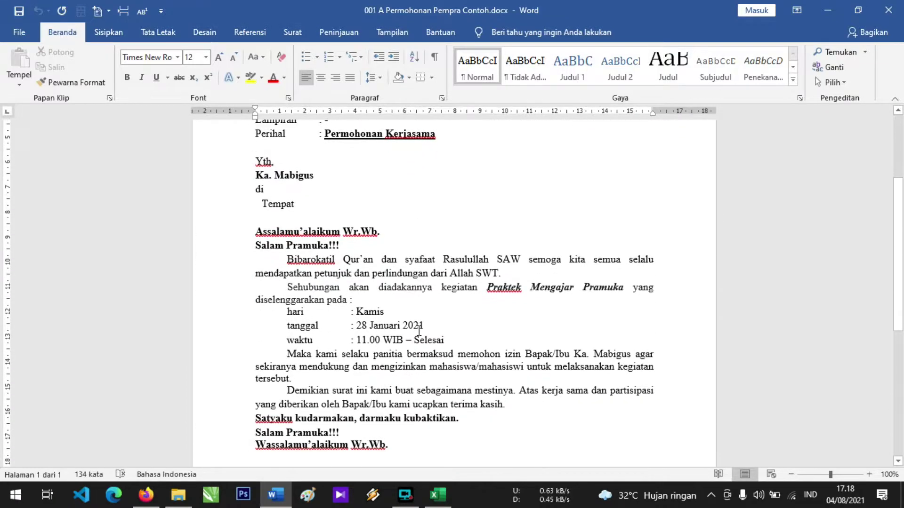
scroll(431, 320, "up", 9)
scroll(431, 320, "up", 1)
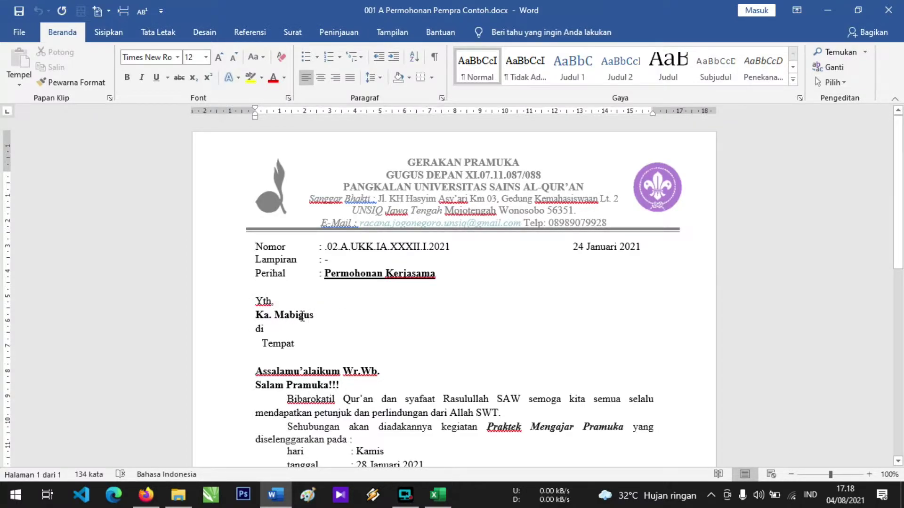
left_click(325, 316)
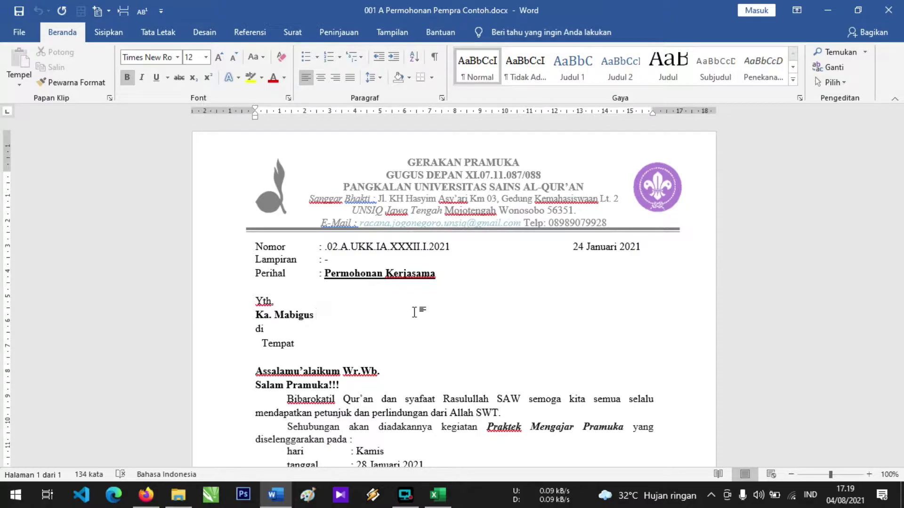
Step: Switch back to Excel and check the Nama Sekolah and No. Surat columns on Sheet1 against the letter's needs
left_click(438, 494)
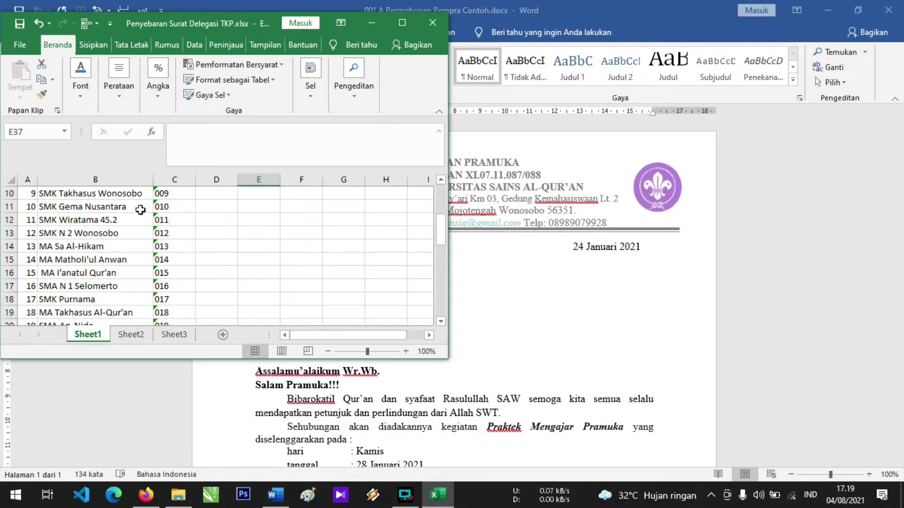
left_click_drag(445, 227, 439, 285)
left_click(372, 23)
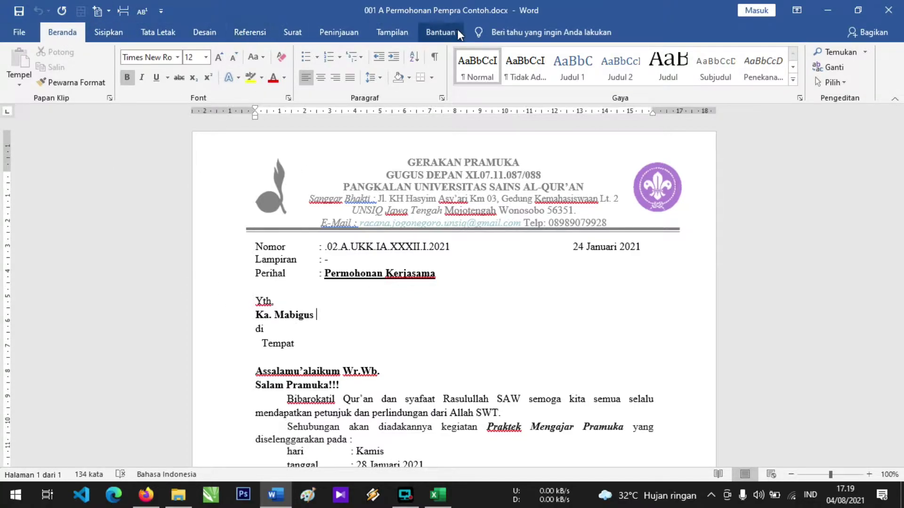
left_click(293, 33)
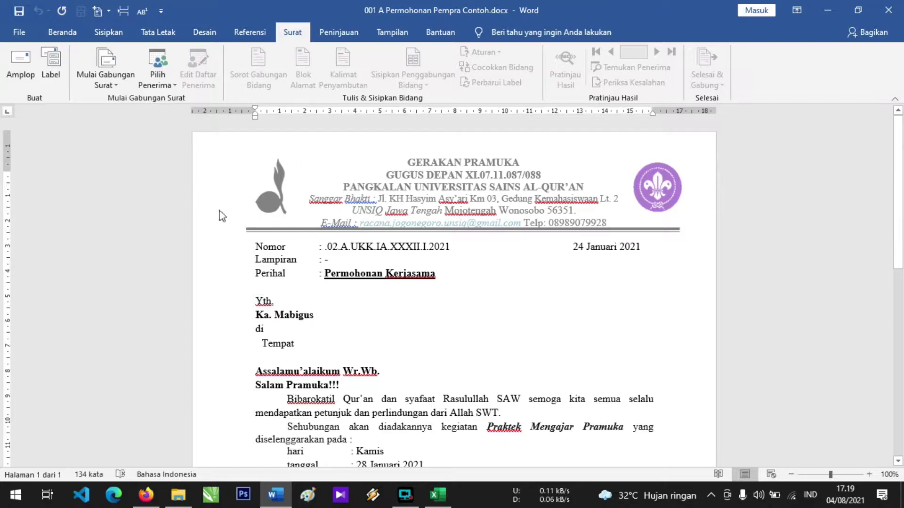
left_click(437, 494)
scroll(73, 246, "up", 8)
scroll(72, 246, "down", 4)
scroll(76, 244, "up", 4)
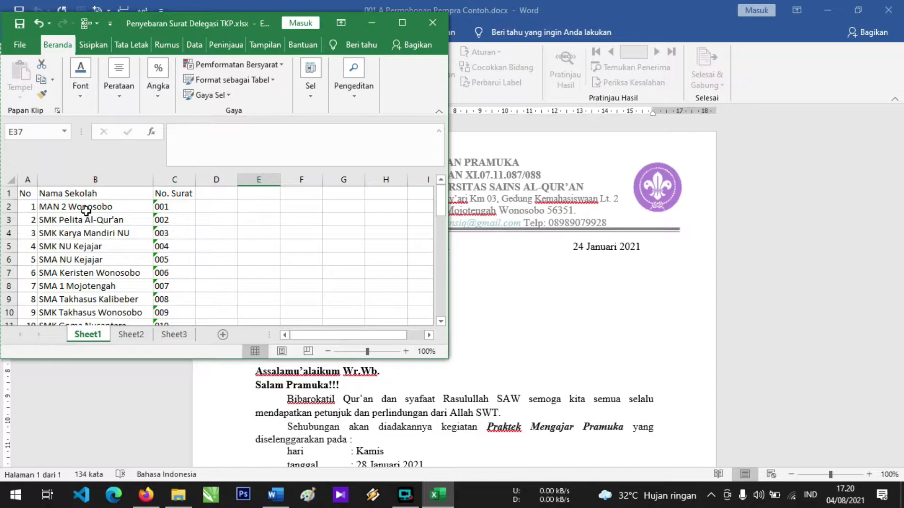
scroll(87, 211, "down", 3)
scroll(87, 212, "up", 3)
left_click(377, 26)
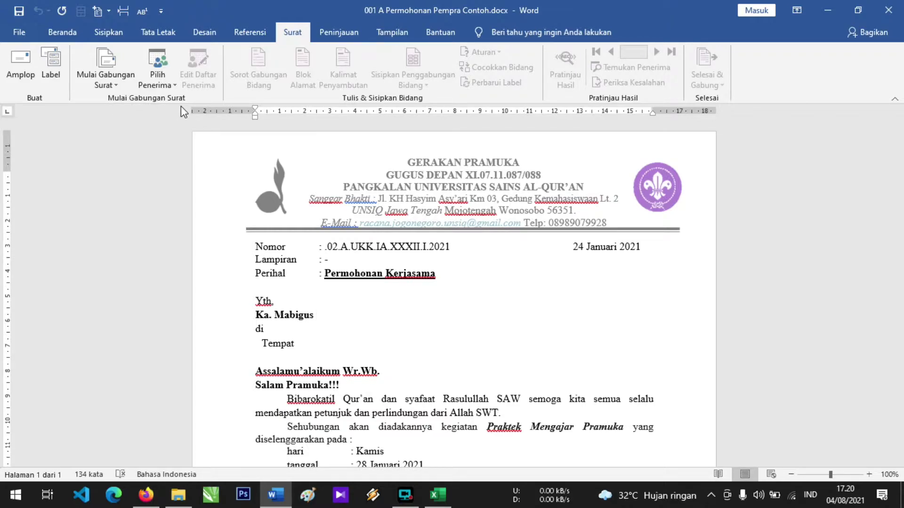
Step: Connect the letter to the existing recipient list Penyebaran Surat Delegasi TKP.xlsx on drive D, using the table Sheet1$
left_click(166, 82)
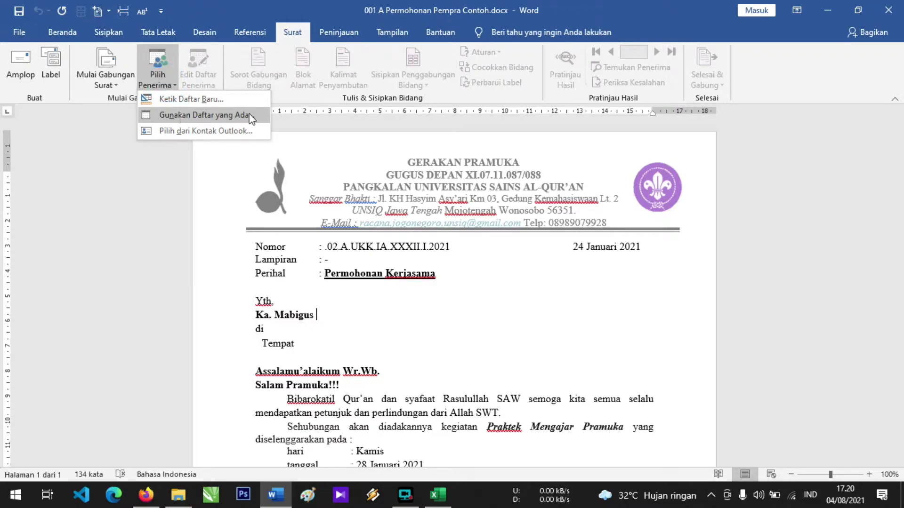
left_click(193, 117)
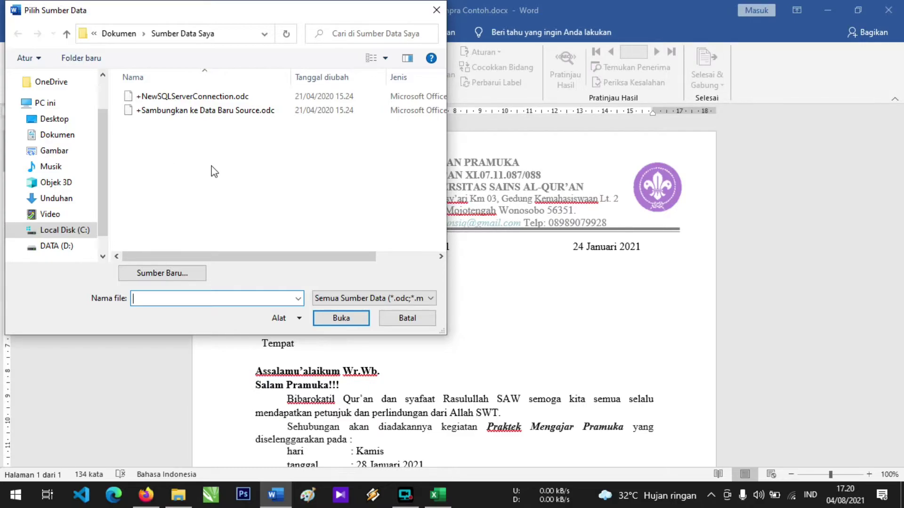
left_click(59, 246)
left_click_drag(441, 110, 442, 187)
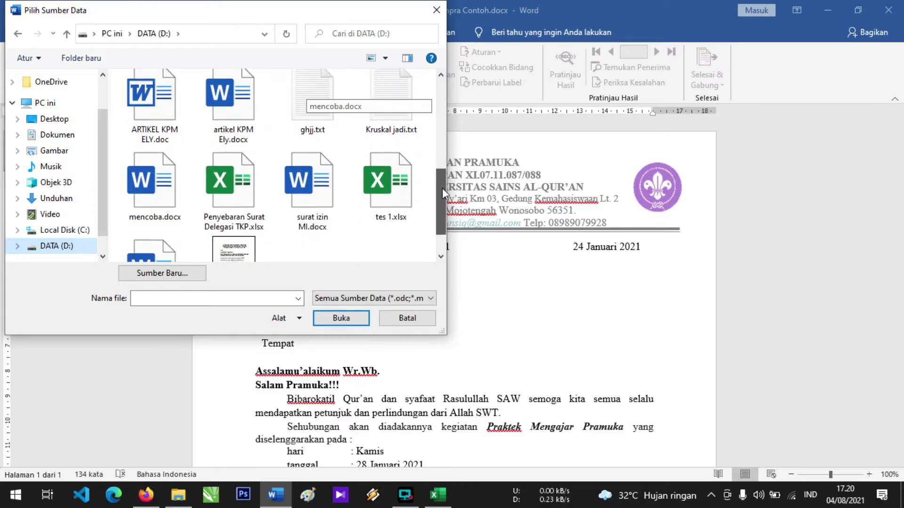
left_click(254, 180)
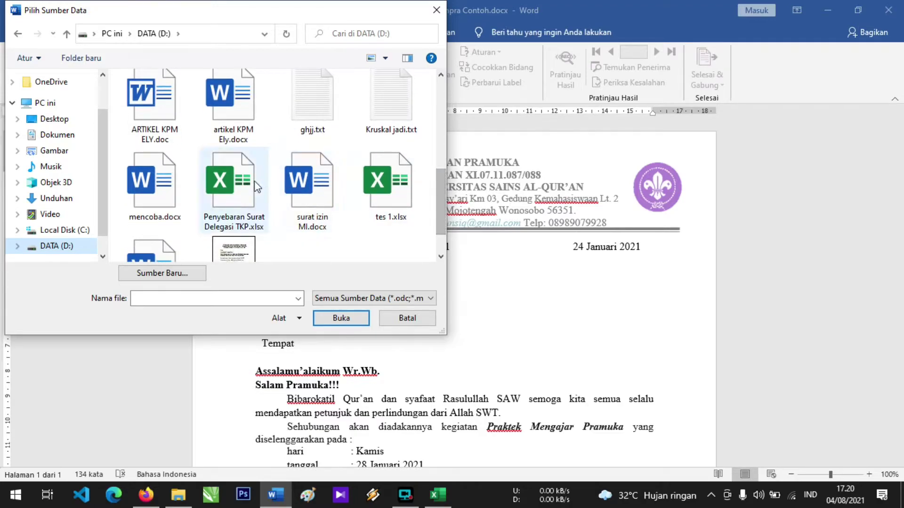
left_click(342, 319)
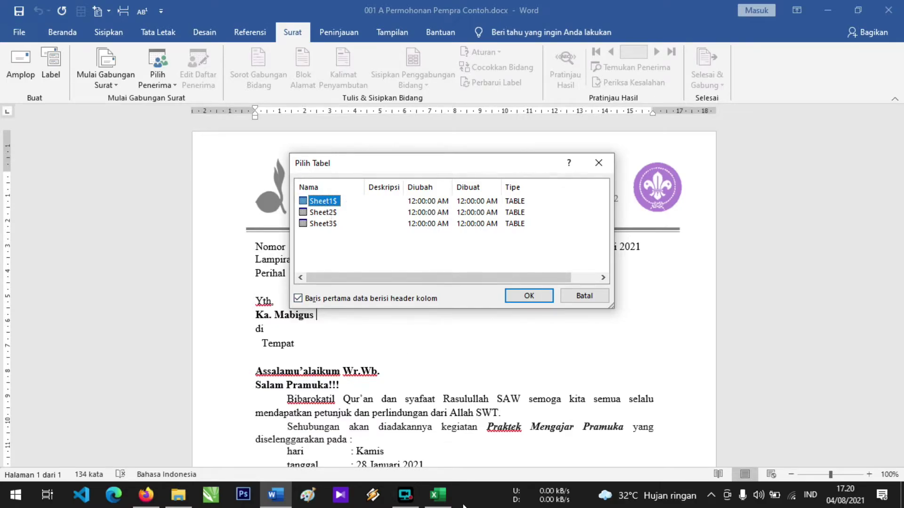
left_click(437, 494)
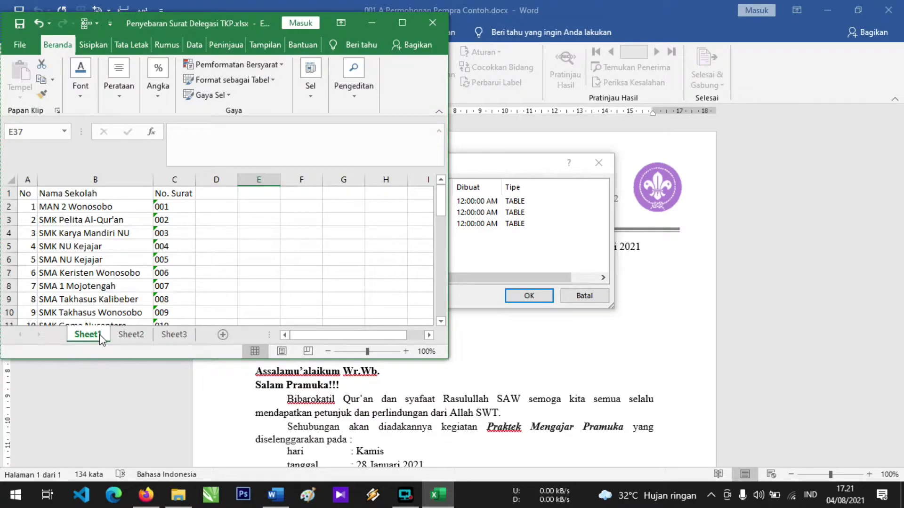
left_click(378, 16)
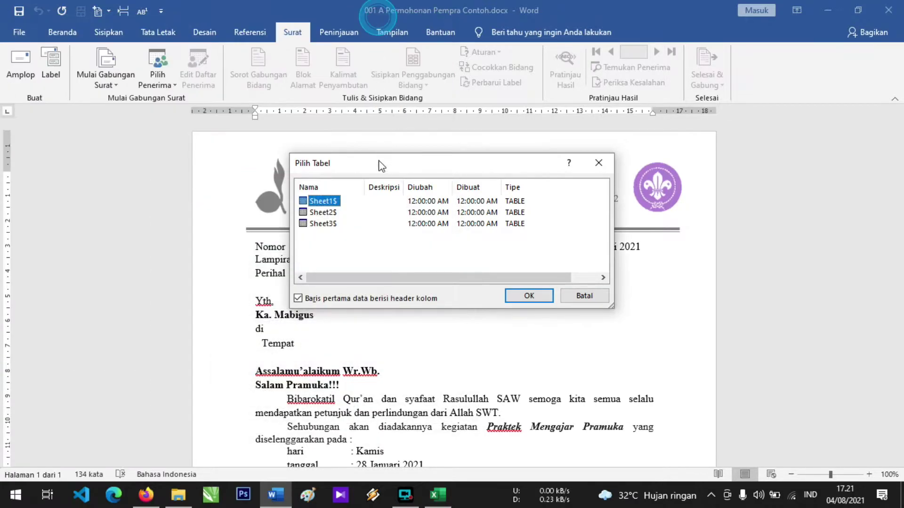
left_click(529, 297)
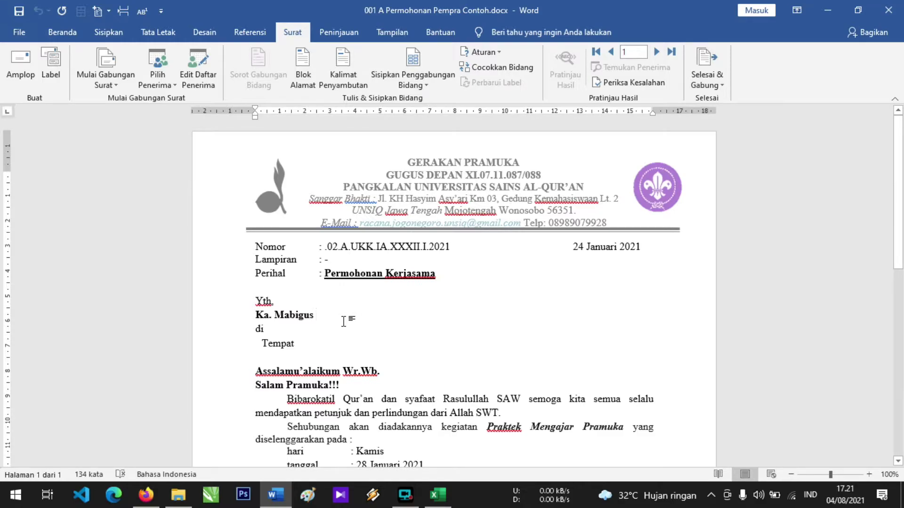
Step: Insert the Nama_Sekolah merge field after "Ka. Mabigus" in the letter's recipient line
left_click(305, 316)
left_click(321, 317)
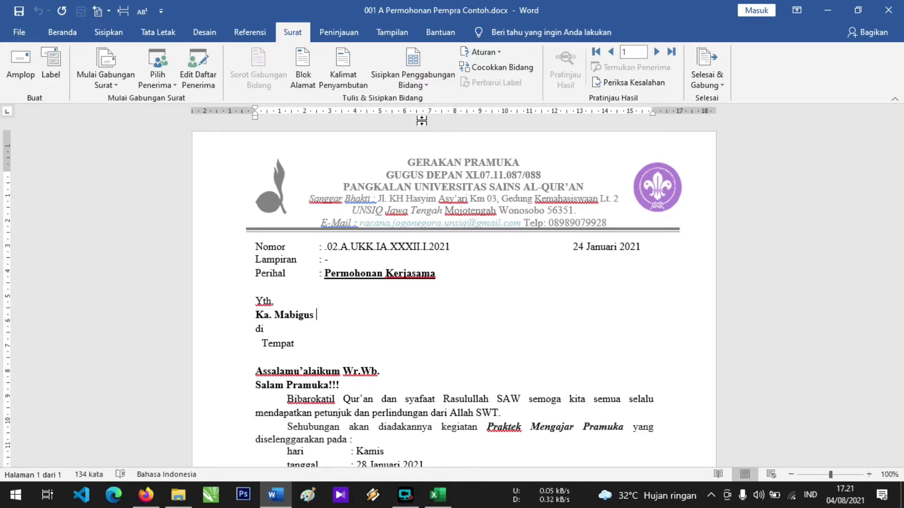
left_click(428, 82)
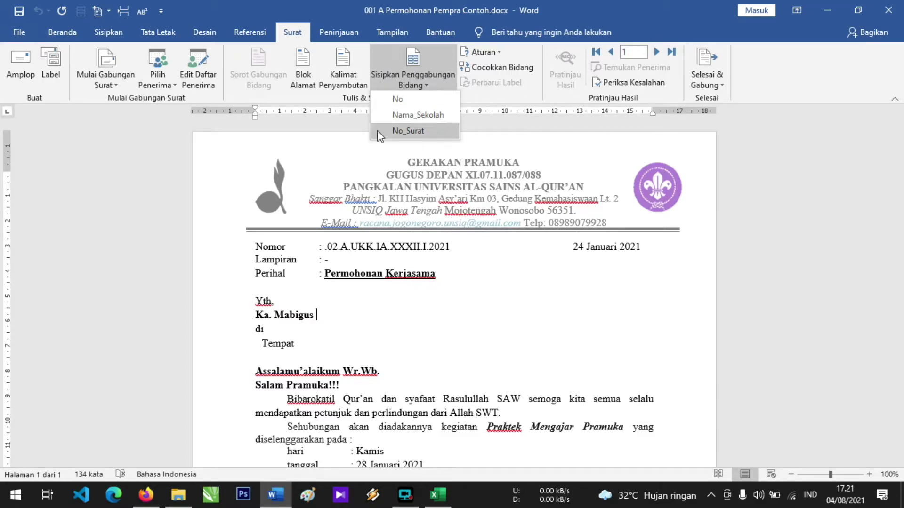
left_click(429, 83)
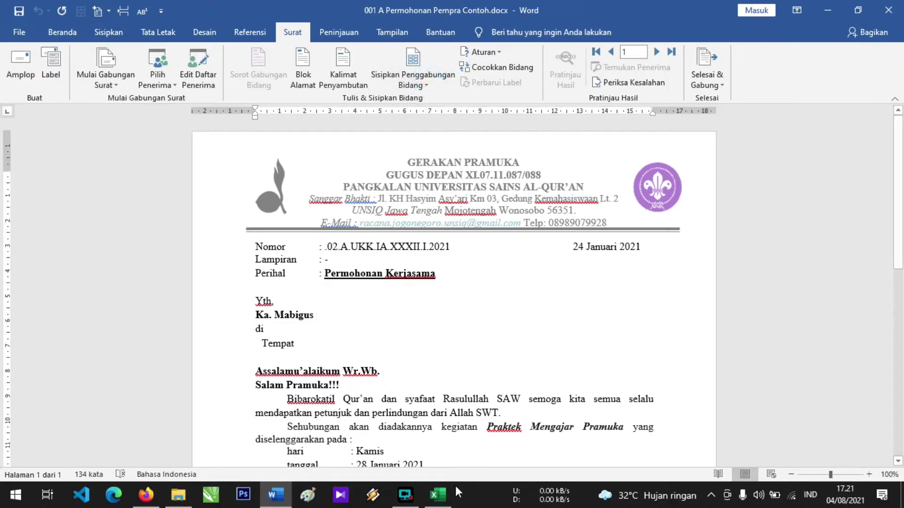
left_click(438, 494)
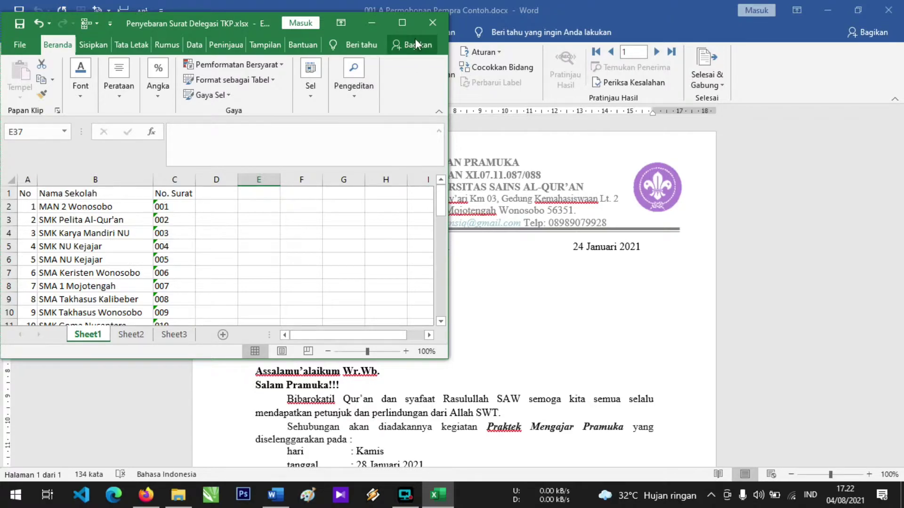
left_click(372, 22)
left_click(426, 85)
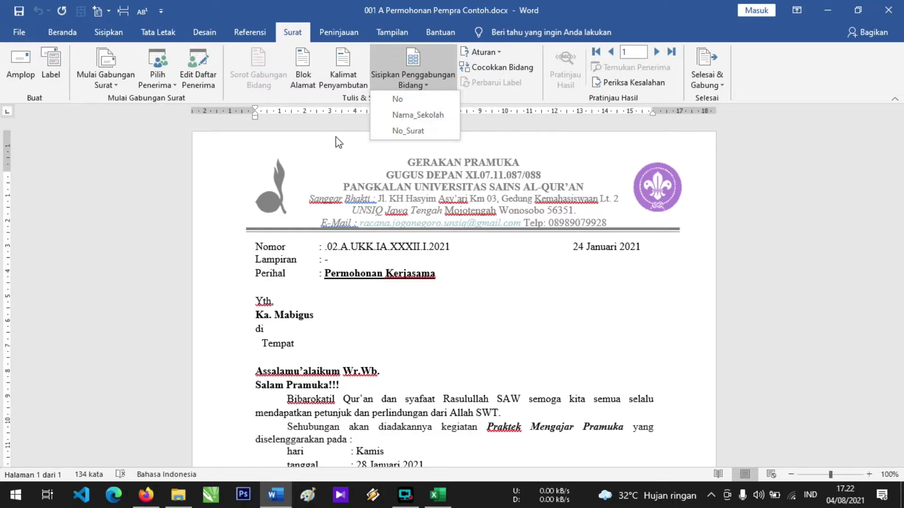
left_click(428, 116)
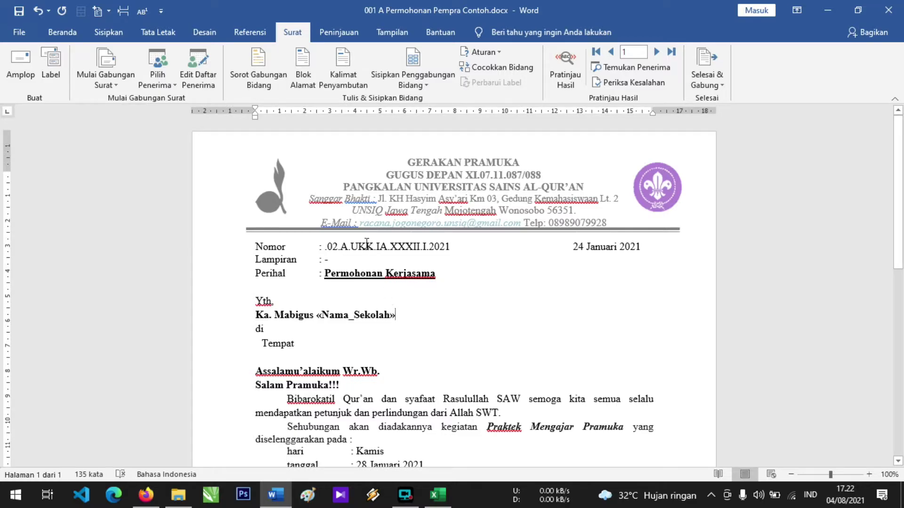
Step: Insert the No_Surat merge field directly before ".02.A.UKK.IA.XXXII.I.2021" in the Nomor line
left_click(325, 246)
left_click(423, 84)
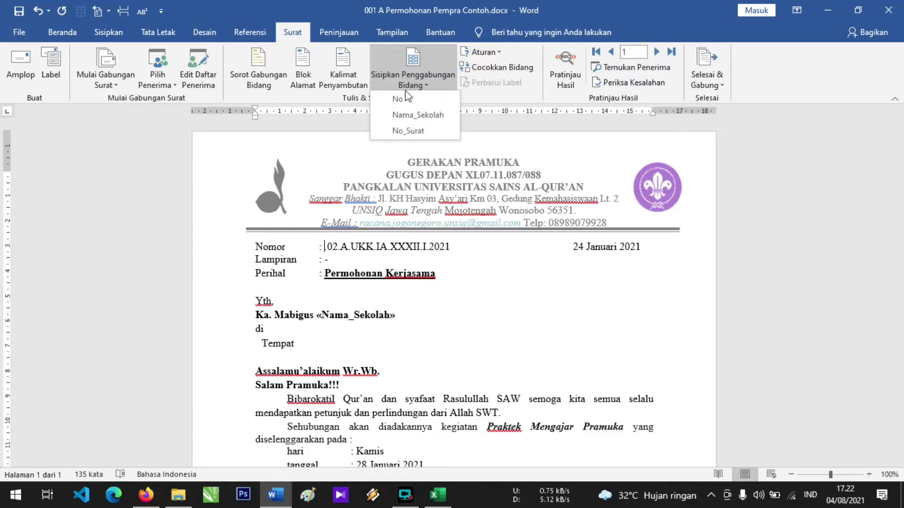
left_click(416, 132)
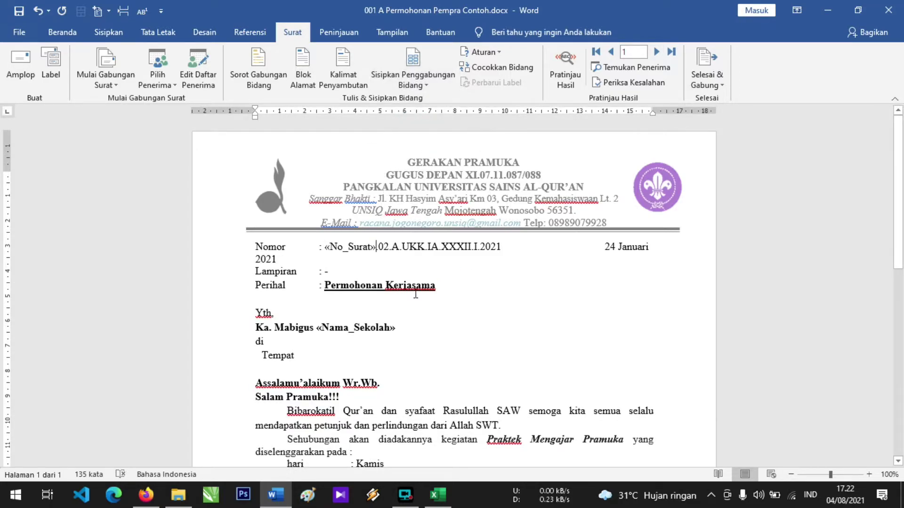
left_click(445, 274)
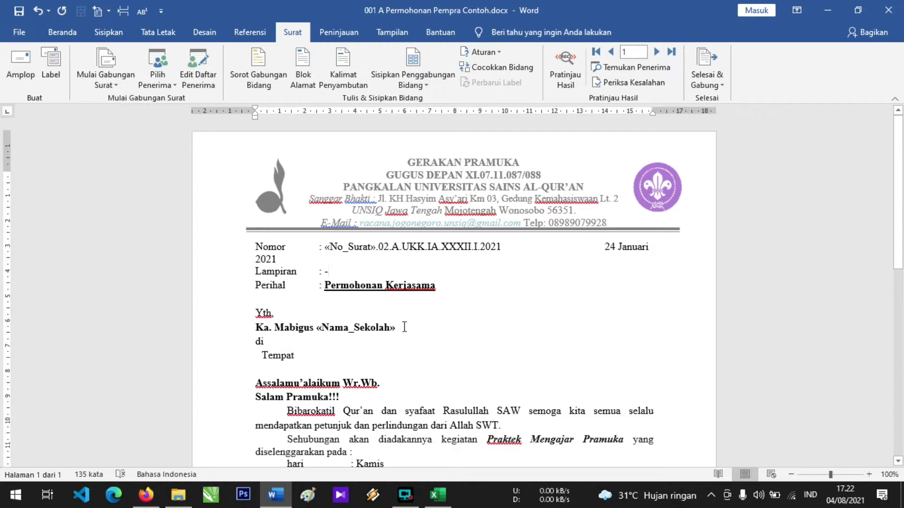
Step: Preview the merge results in the letter and step through the recipients from record 1 to record 5
left_click(570, 72)
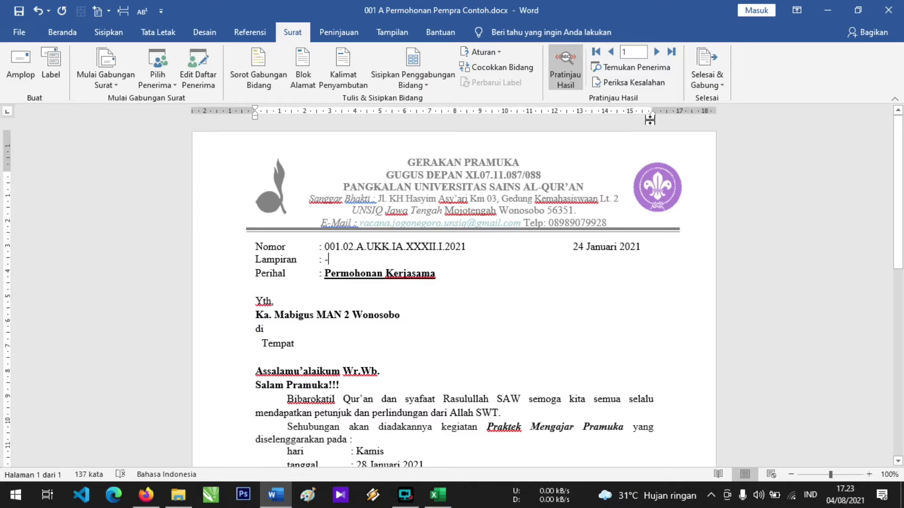
left_click(656, 53)
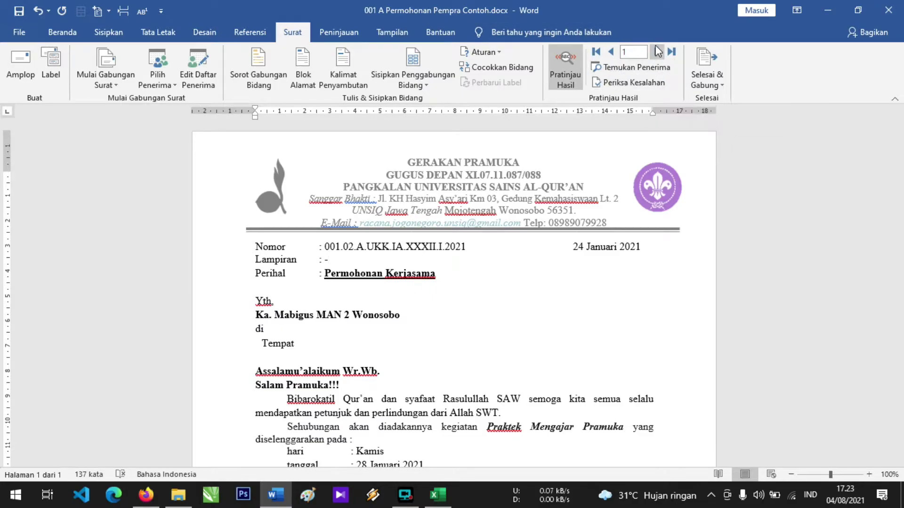
left_click(656, 53)
left_click(656, 53)
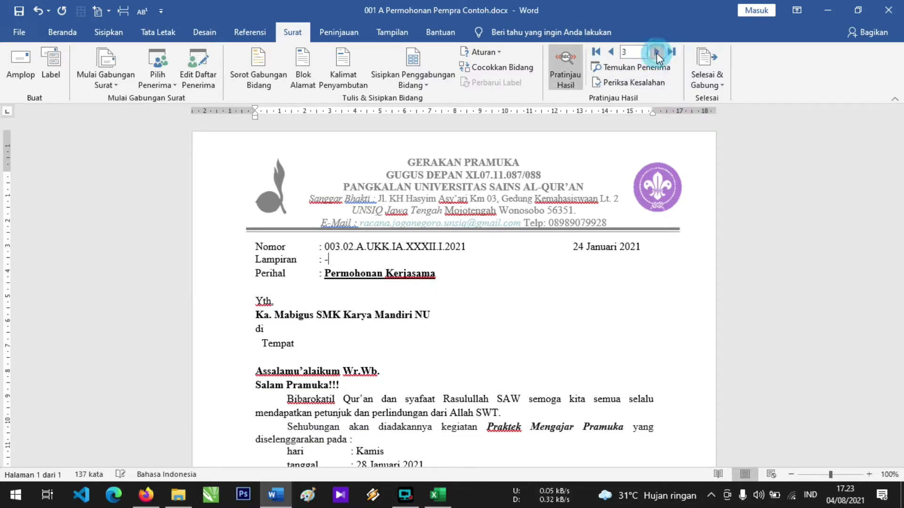
left_click(656, 53)
left_click(656, 52)
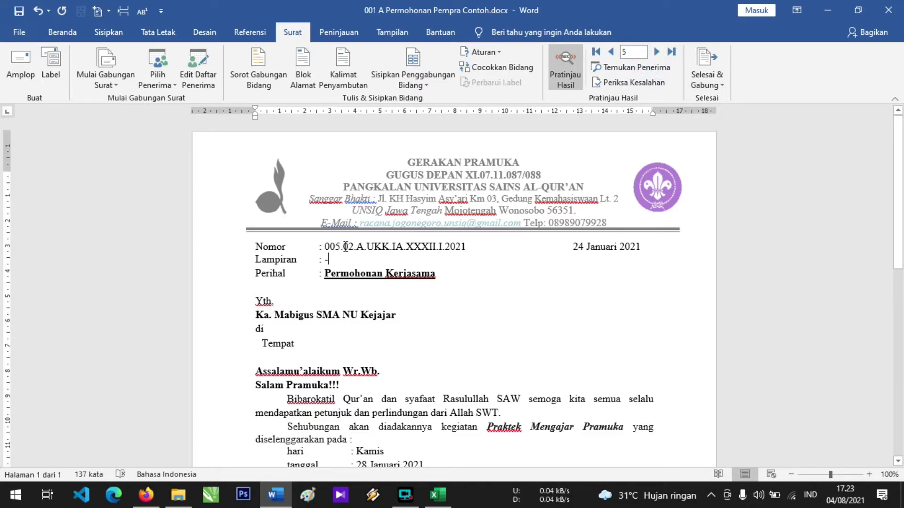
Step: Step the merge preview forward through the recipients to record 9, and back to record 6
left_click(658, 52)
left_click(658, 52)
left_click(658, 53)
left_click(658, 53)
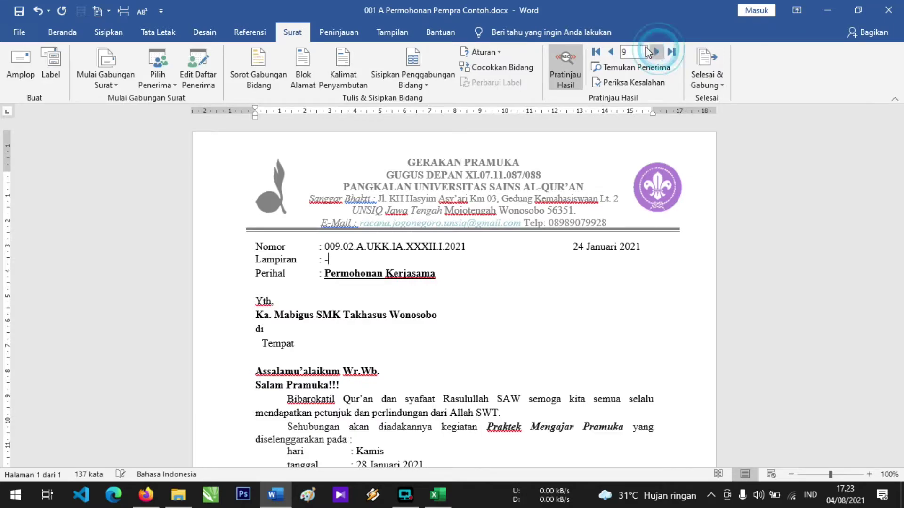
left_click(611, 52)
left_click(611, 51)
left_click(611, 52)
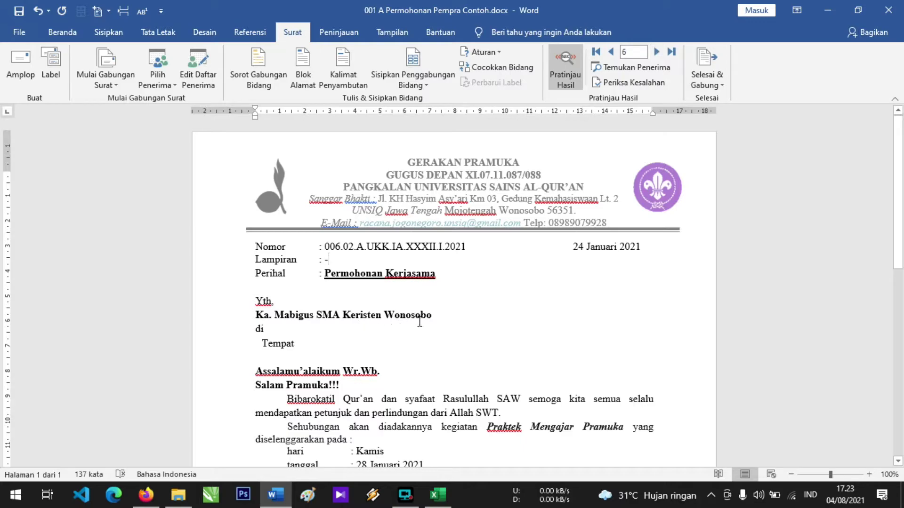
left_click(440, 320)
Step: Switch to the Excel workbook, examine the school names and letter numbers in Sheet1, and return to the letter in Word
left_click(439, 494)
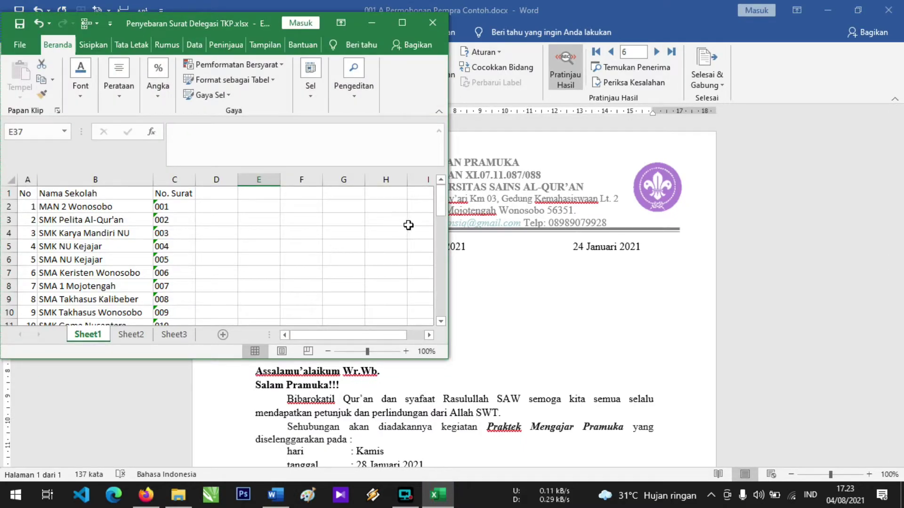
left_click_drag(440, 208, 442, 251)
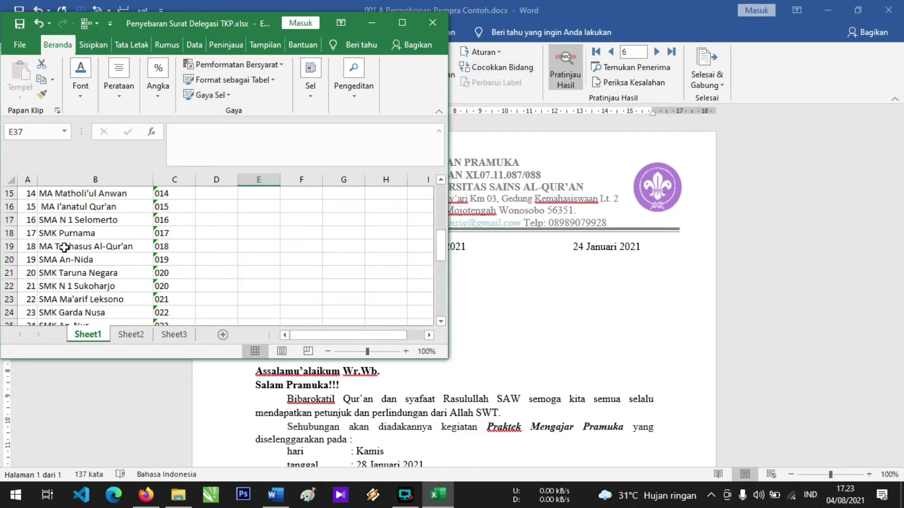
left_click(495, 309)
left_click(437, 494)
mouse_move(441, 247)
left_mouse_down()
mouse_move(441, 273)
mouse_move(441, 254)
left_mouse_up()
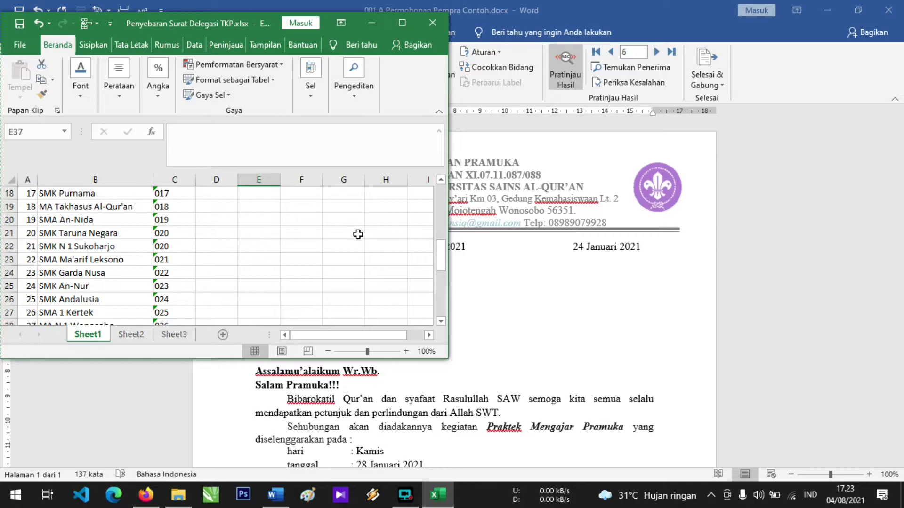
left_click(494, 301)
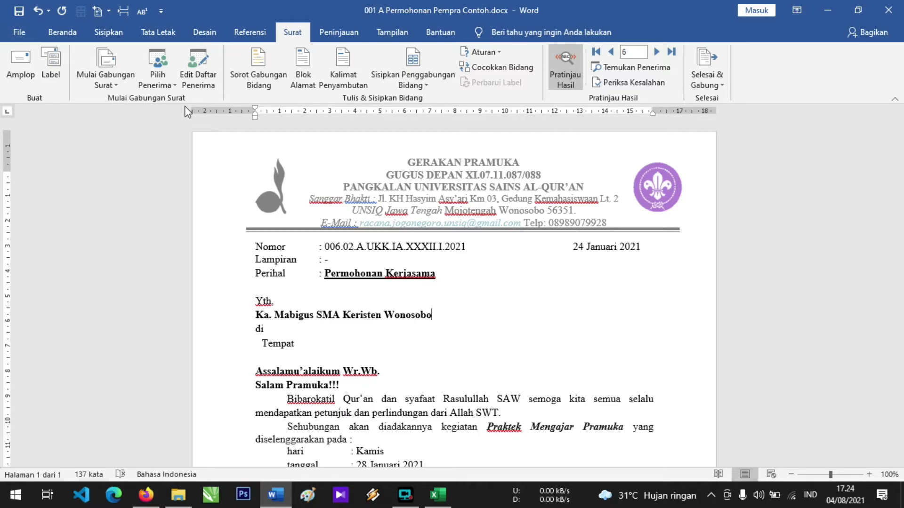
Step: Exclude recipient 7, SMA 1 Mojotengah, from the mail merge recipients and check the preview back to record 6
left_click(204, 73)
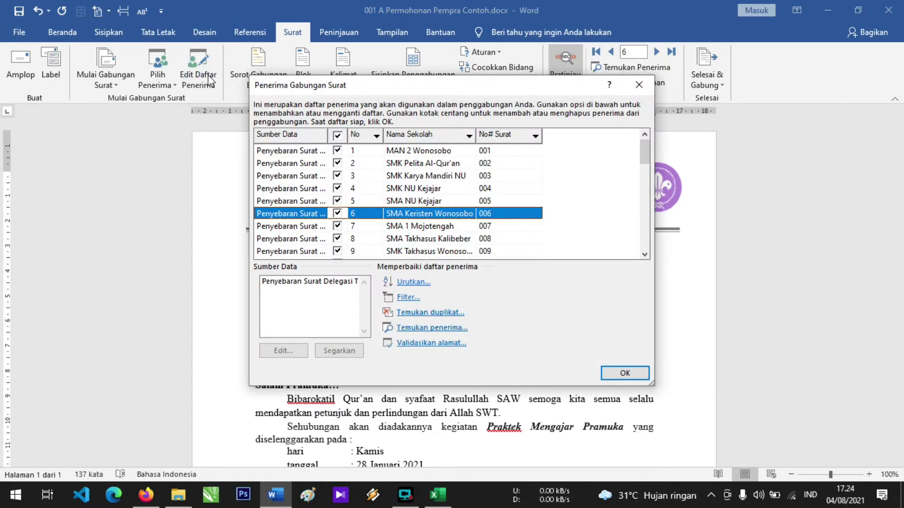
mouse_move(647, 150)
left_mouse_down()
mouse_move(648, 161)
mouse_move(642, 142)
mouse_move(645, 160)
left_mouse_up()
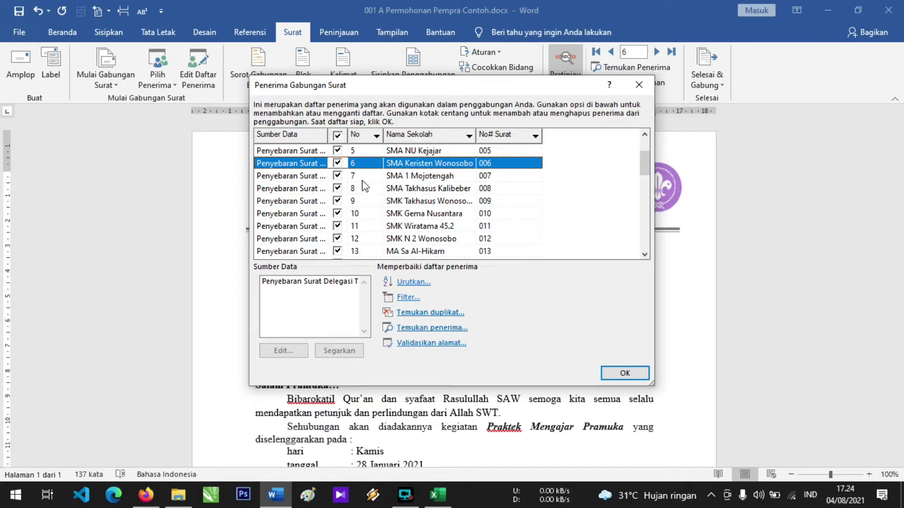
left_click(337, 176)
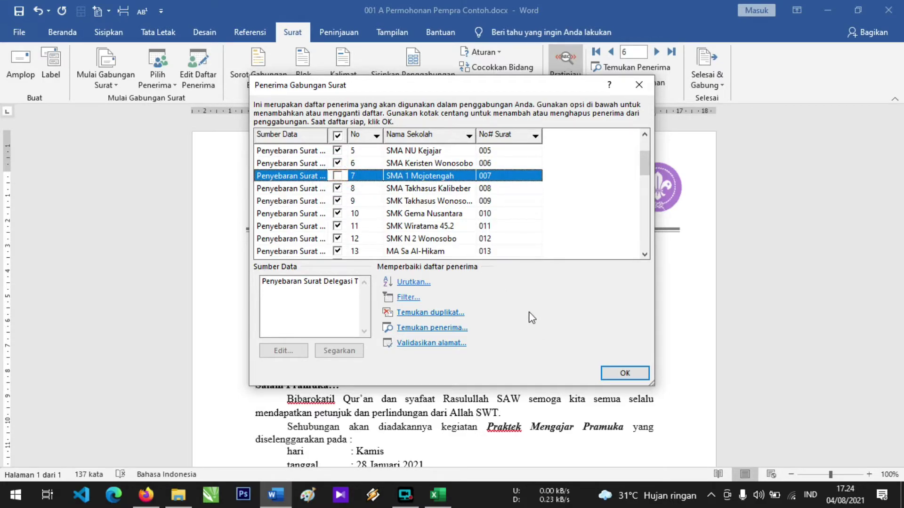
left_click(625, 373)
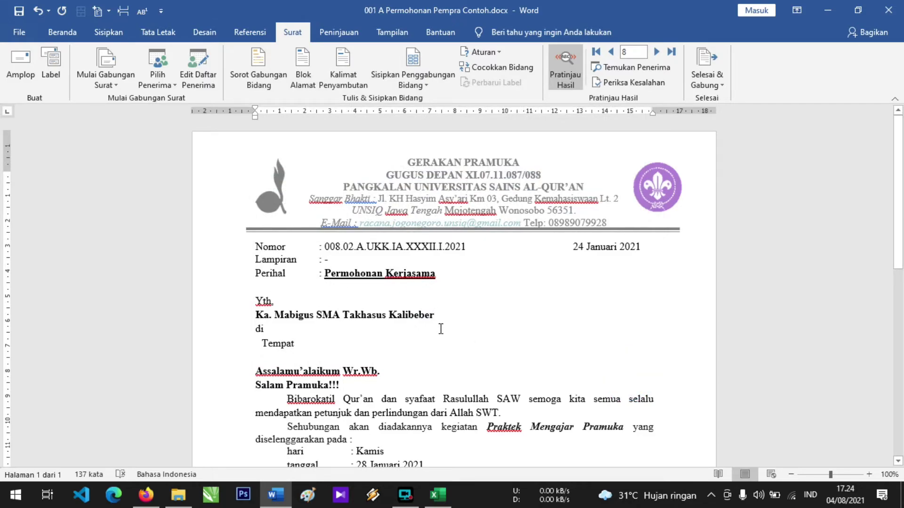
left_click(610, 51)
left_click(610, 52)
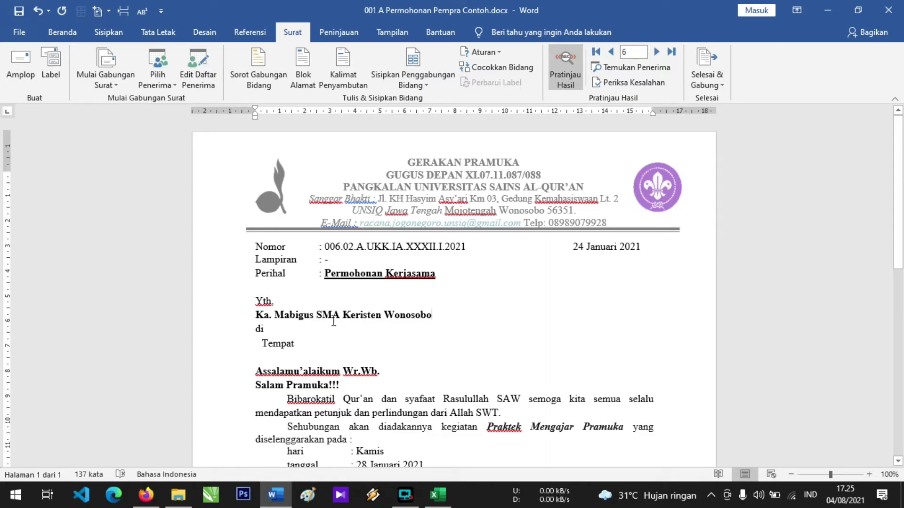
scroll(441, 320, "down", 2)
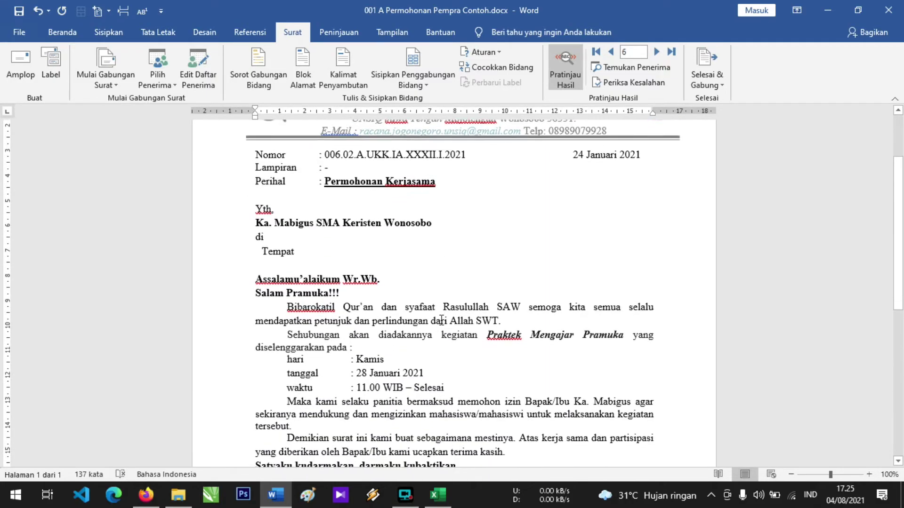
scroll(445, 314, "up", 2)
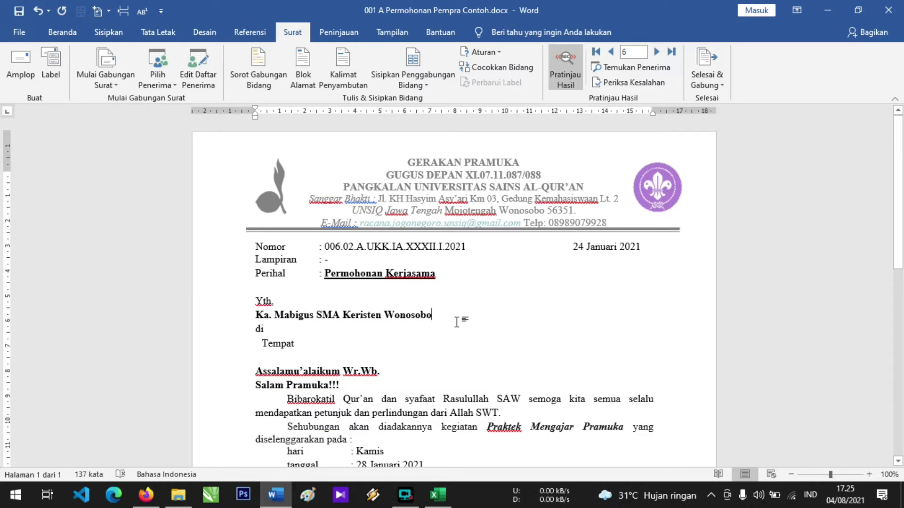
Step: Switch to the Excel workbook, add row 40 with No 39, school SMA N 2 Wonosobo and letter number 038 as text, and return to Word
left_click(437, 494)
left_click_drag(439, 262, 440, 258)
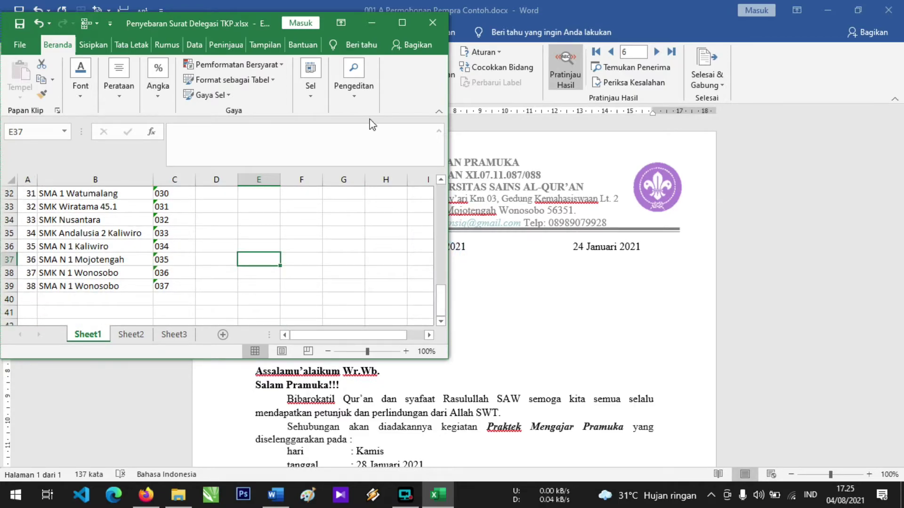
left_click(375, 22)
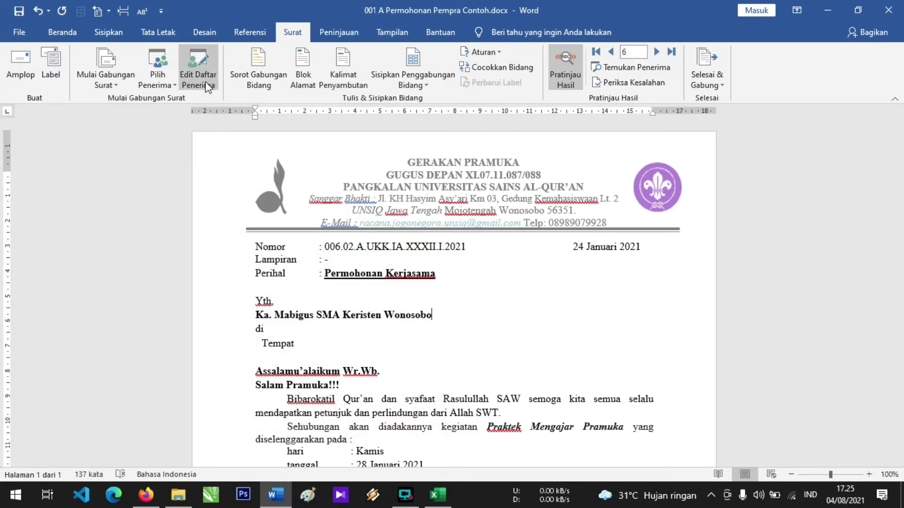
left_click(436, 500)
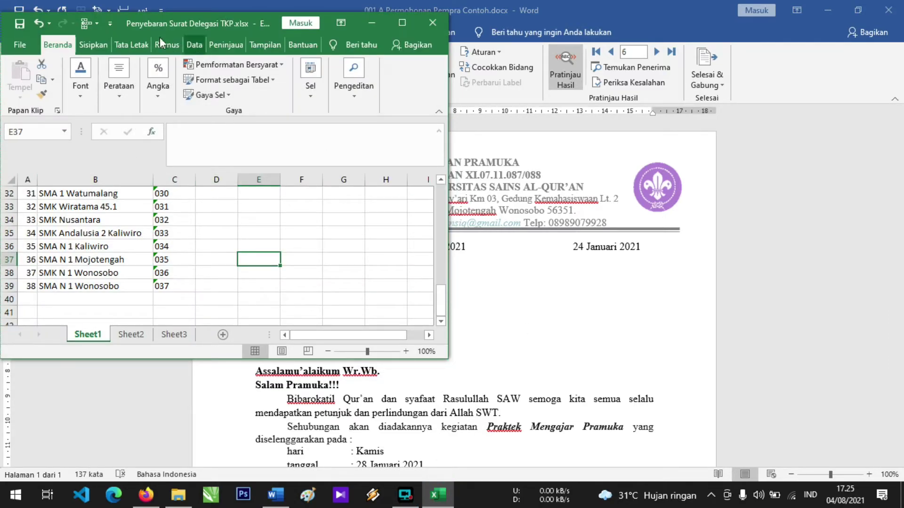
left_click(25, 300)
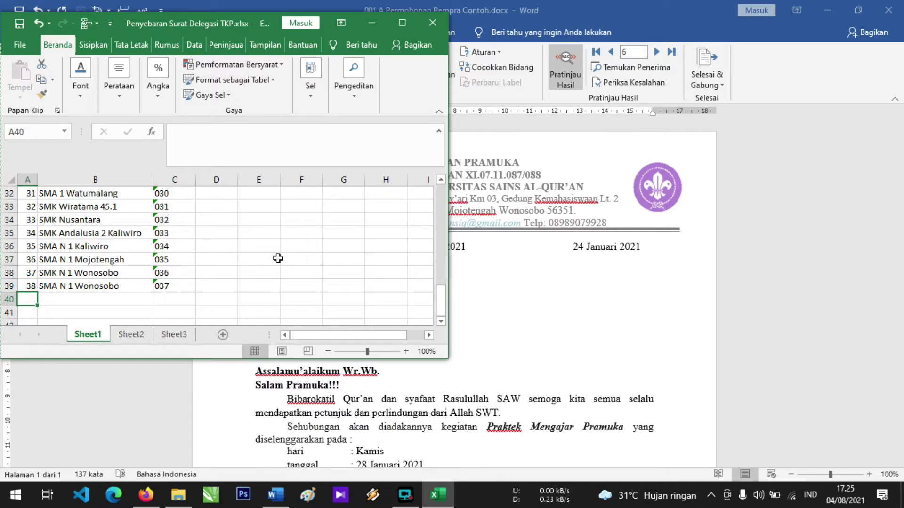
type("39")
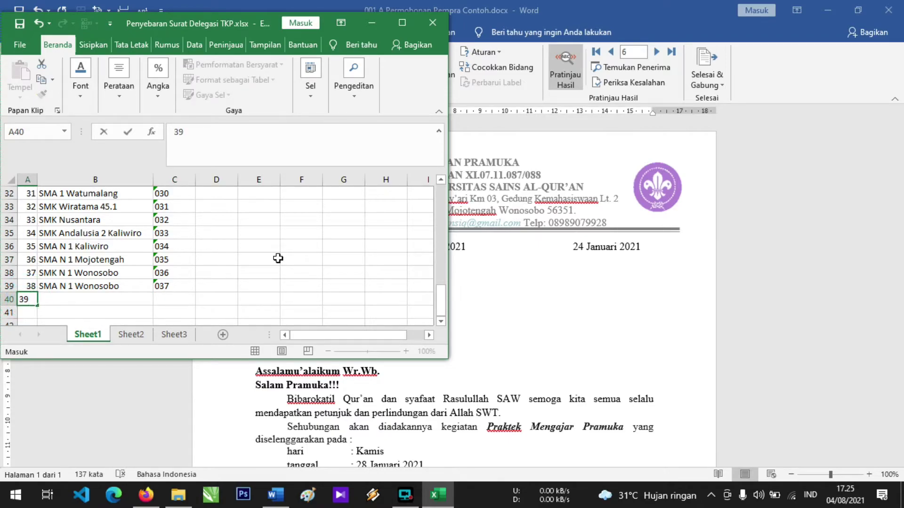
left_click(87, 301)
type("SMA")
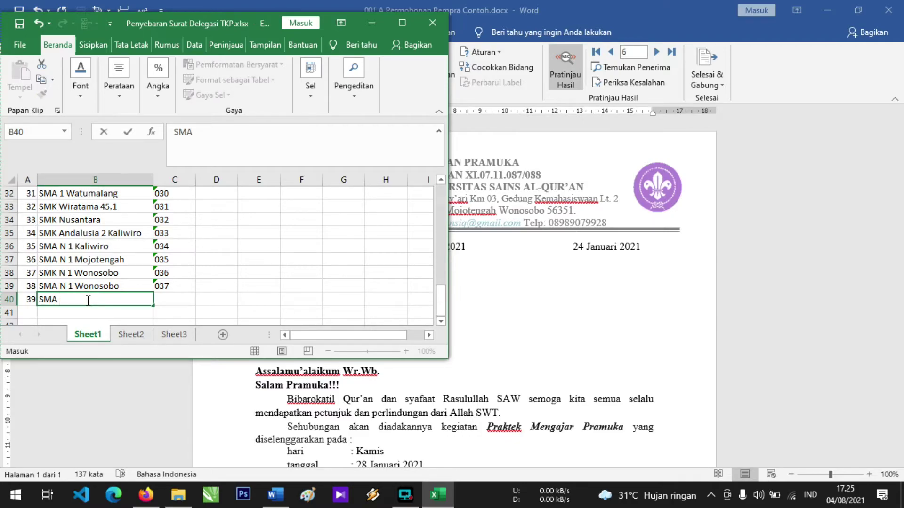
type(" N 2 Wonosobo")
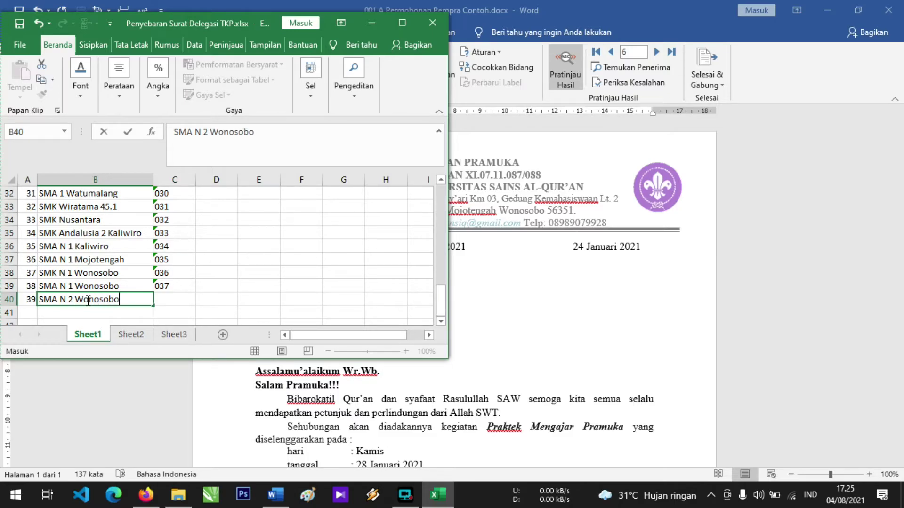
key("Tab")
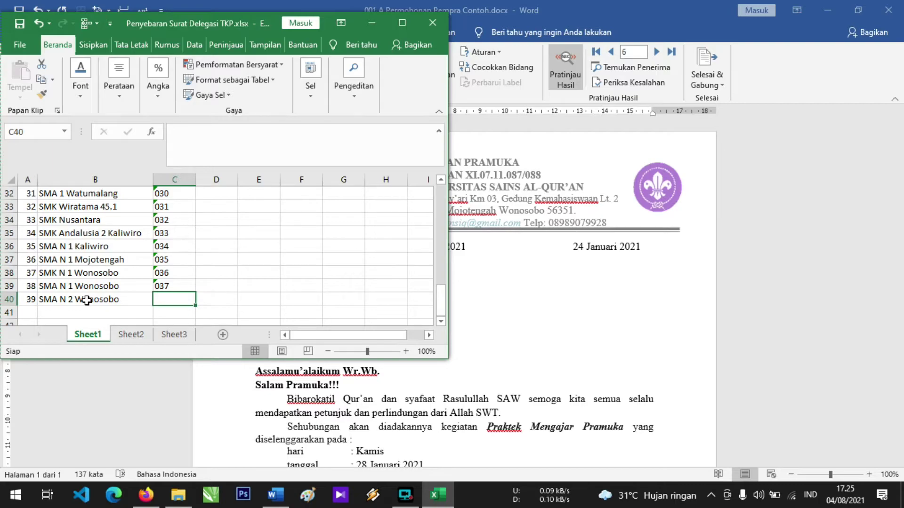
type("'038")
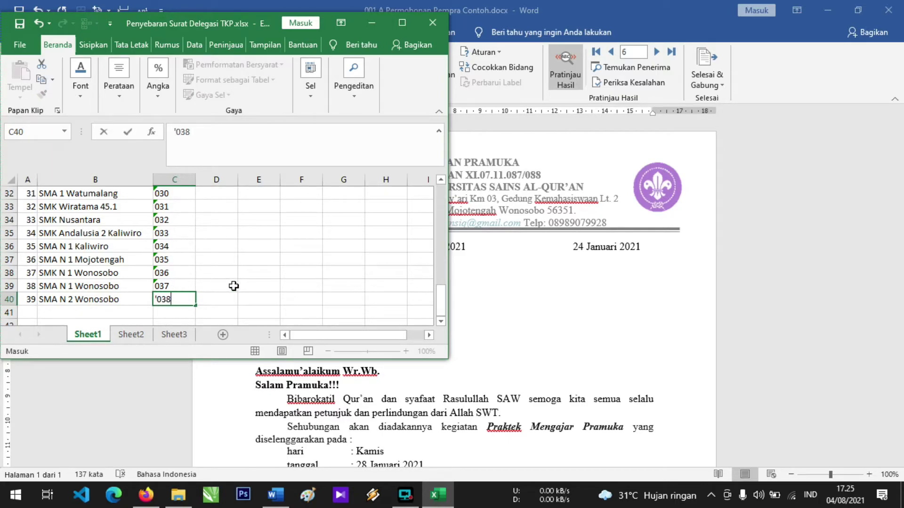
left_click(228, 287)
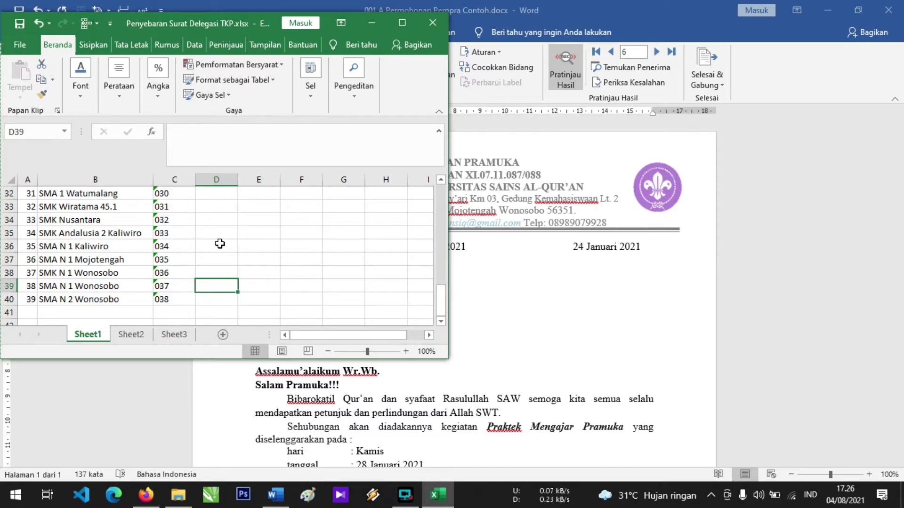
left_click(371, 24)
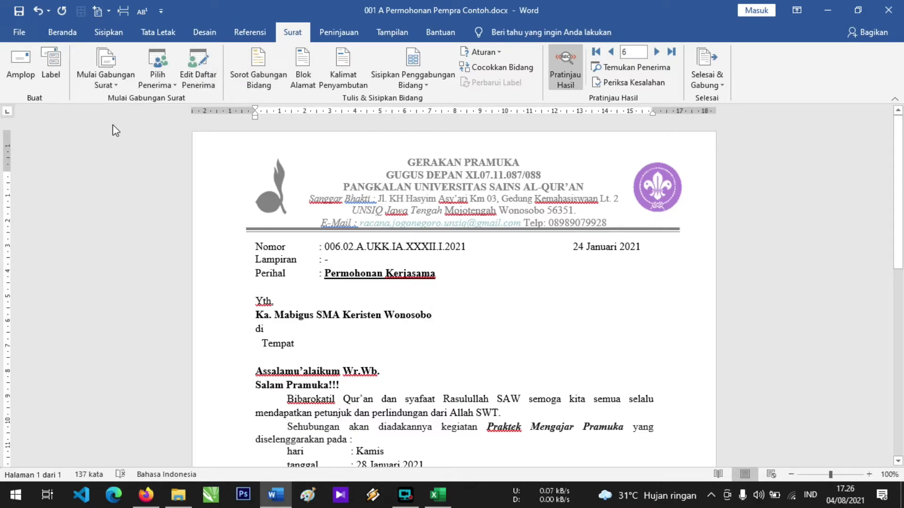
Step: Refresh the Penyebaran Surat Delegasi TKP data source in the merge recipient list and include recipient 7, SMA 1 Mojotengah, again
left_click(208, 81)
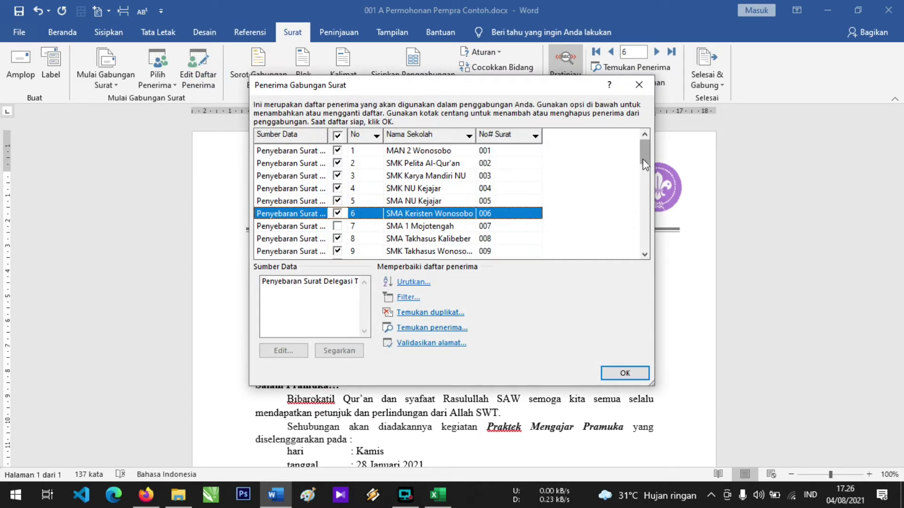
left_click_drag(643, 156, 643, 240)
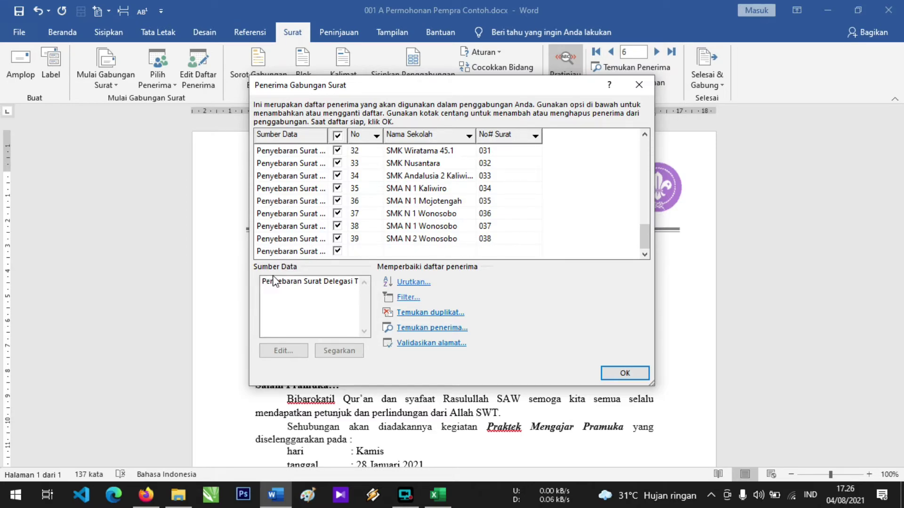
left_click(320, 282)
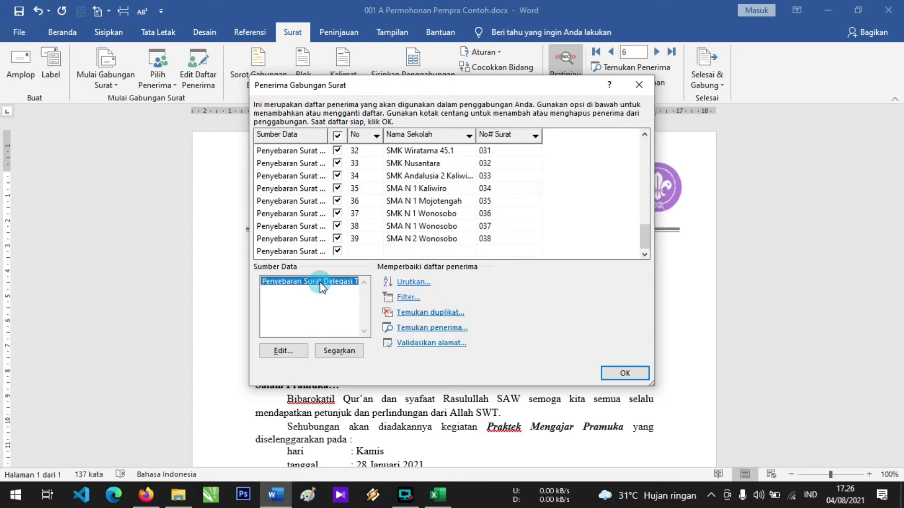
left_click(355, 351)
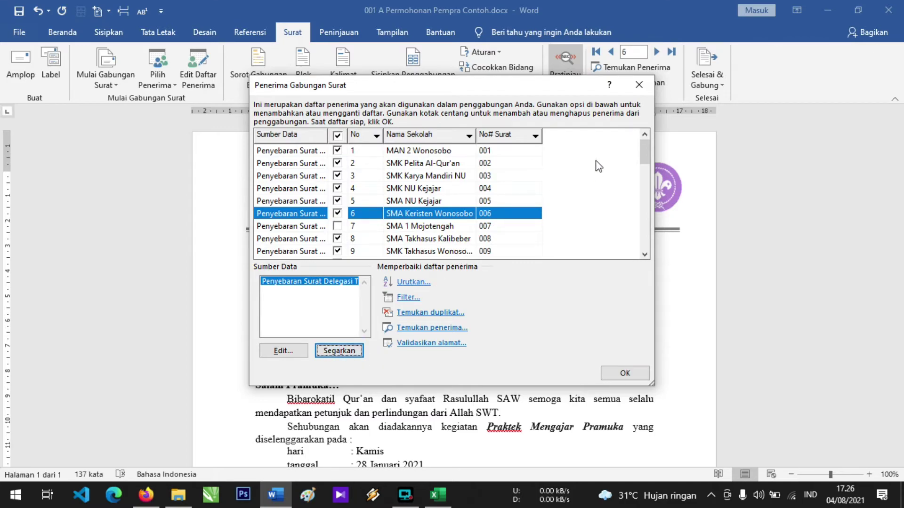
mouse_move(646, 160)
left_mouse_down()
mouse_move(649, 240)
mouse_move(639, 157)
left_mouse_up()
left_click(337, 188)
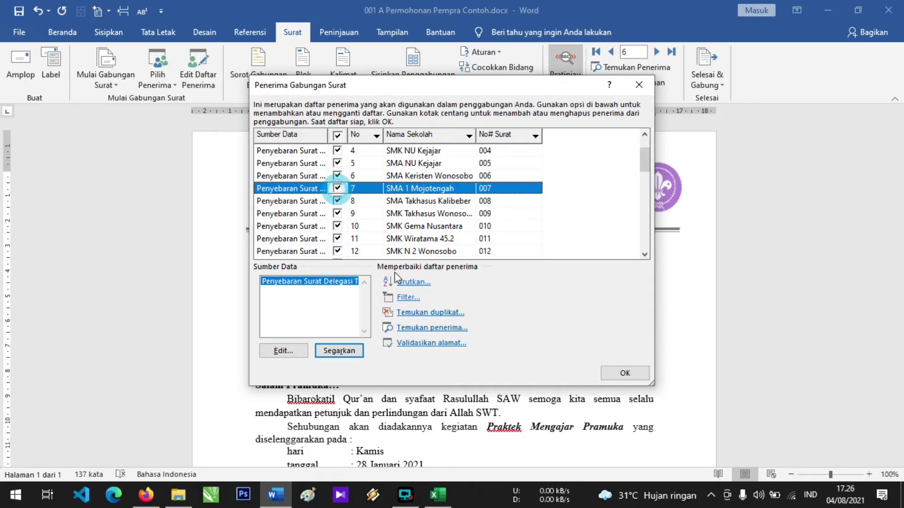
left_click(625, 373)
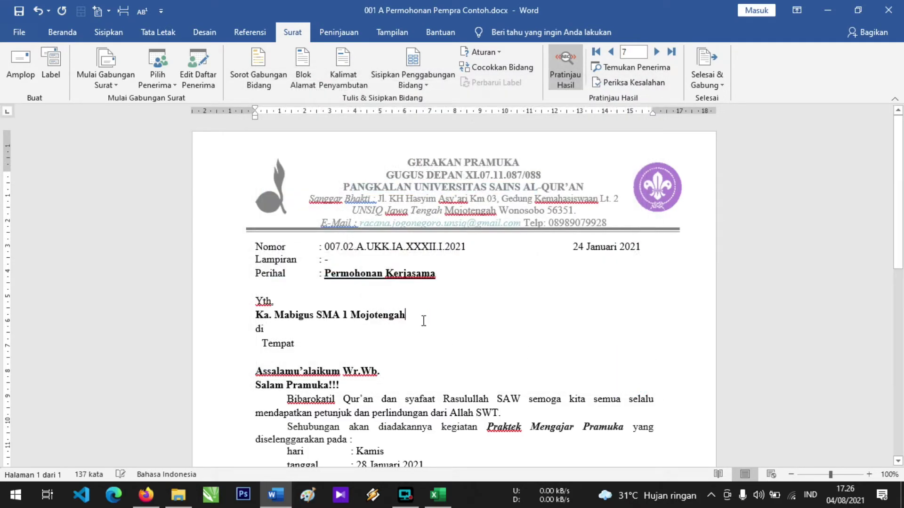
Step: Insert the Nama_Sekolah merge field after "Bapak/Ibu Ka. Mabigus" in the letter's request paragraph and preview record 6
scroll(426, 318, "down", 3)
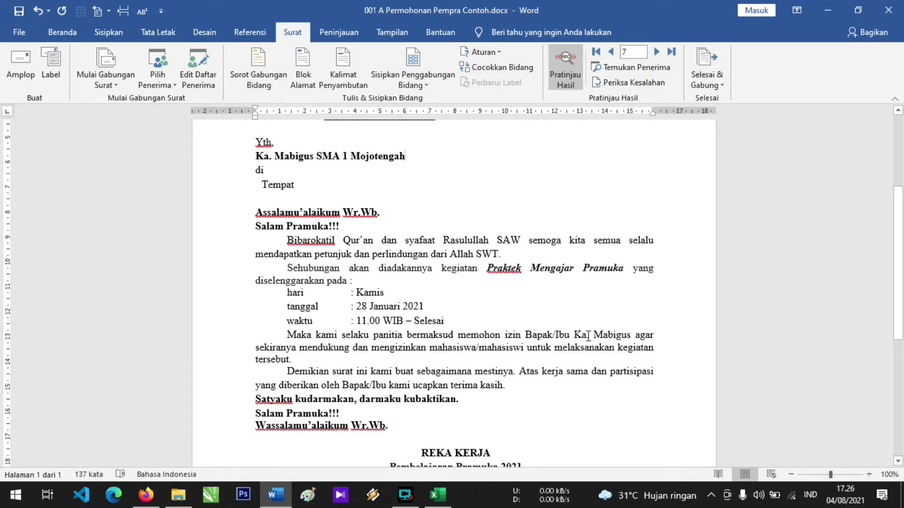
left_click(634, 334)
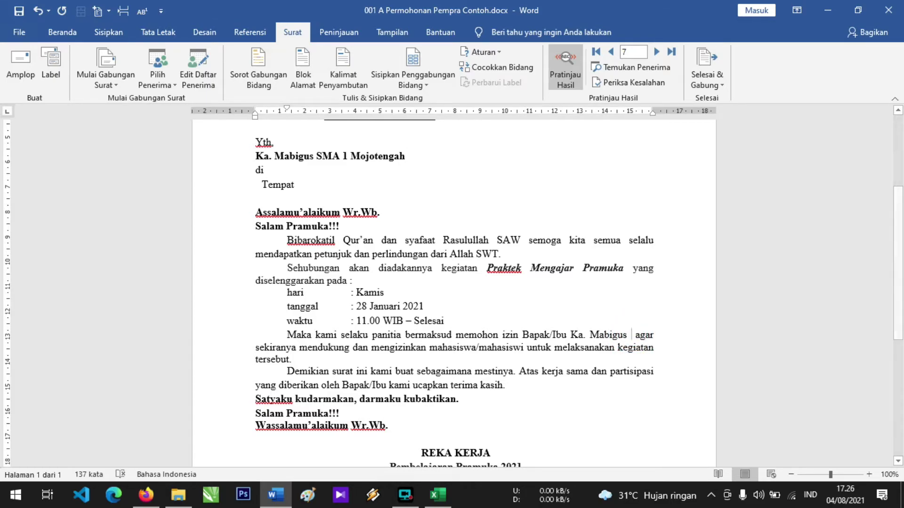
left_click(417, 83)
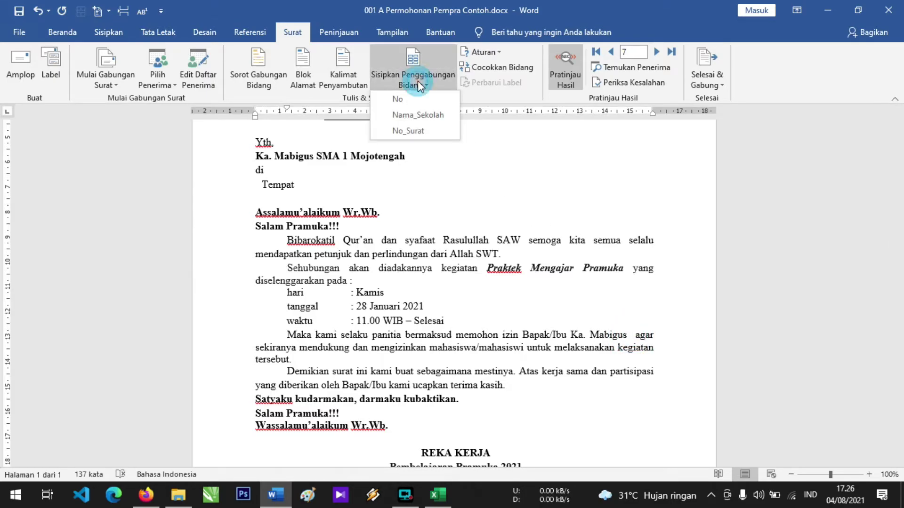
left_click(417, 116)
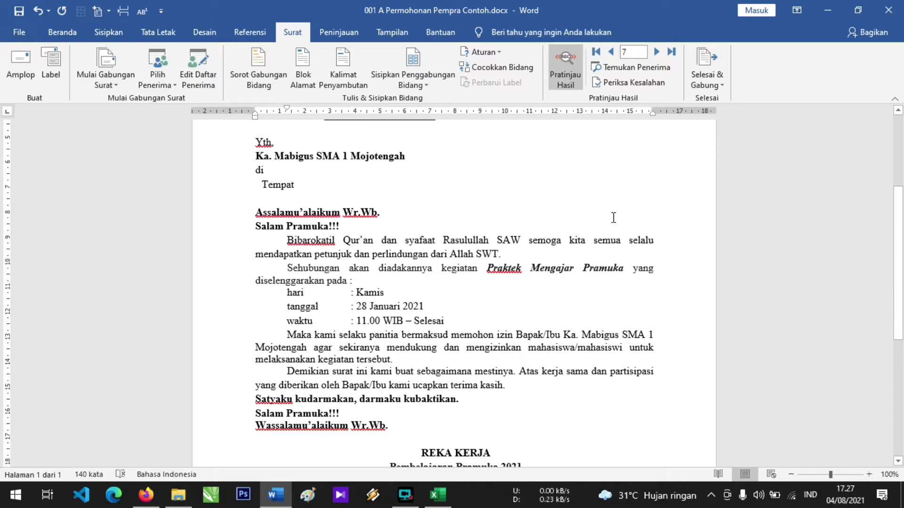
left_click(610, 53)
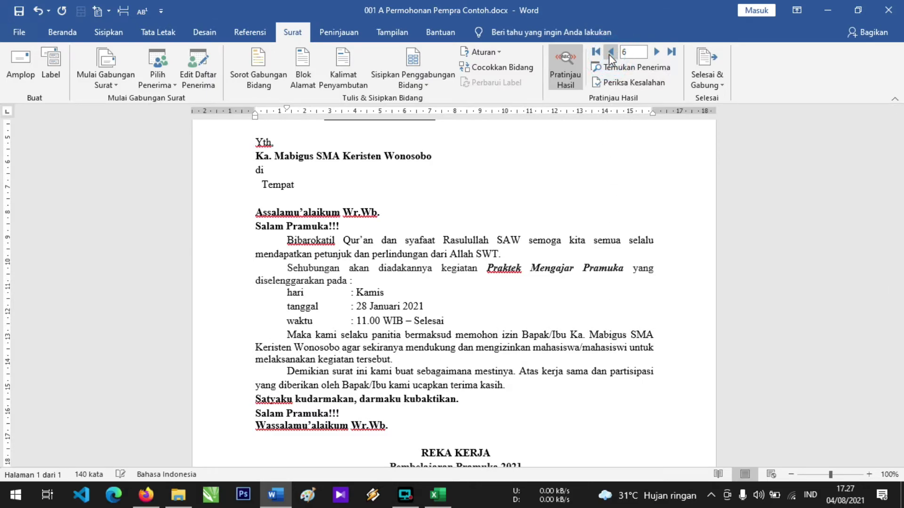
Step: Preview merged records back to 3 and forward to 9, checking the school name in the address and request paragraph and the letter number
left_click(609, 53)
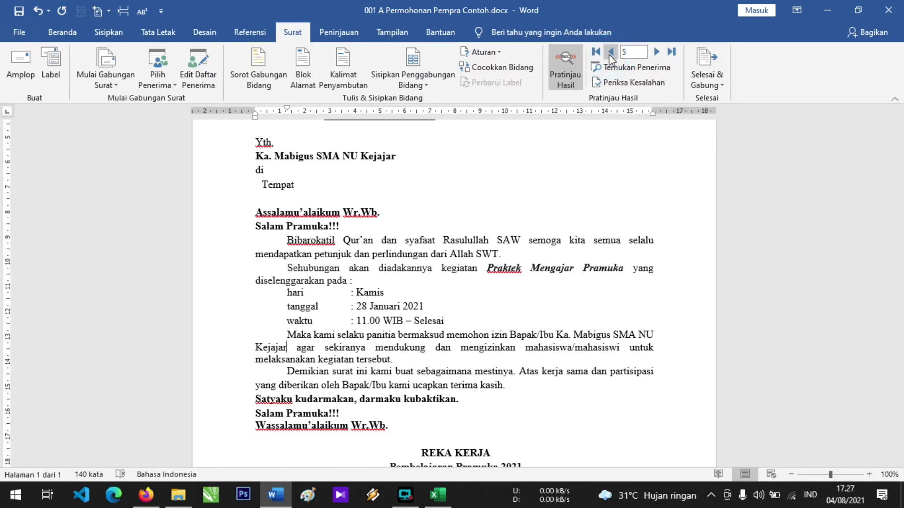
left_click(609, 54)
left_click(609, 54)
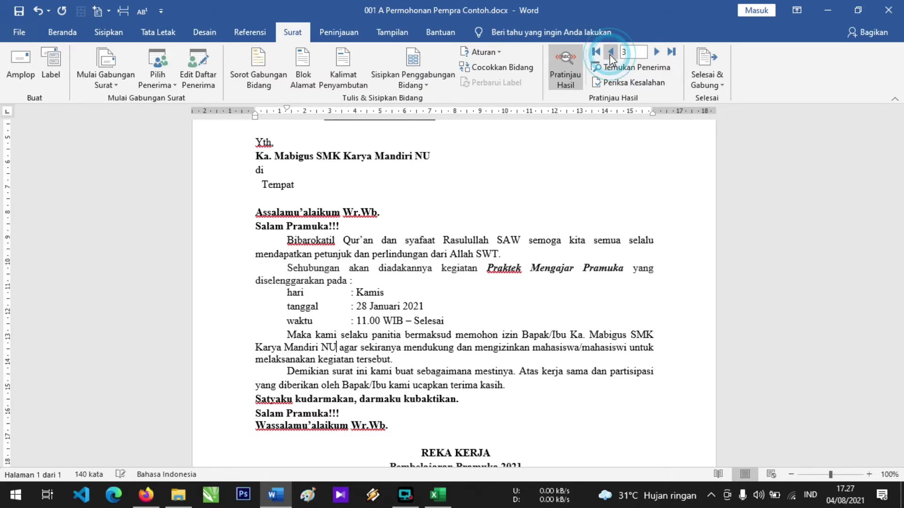
left_click(656, 54)
left_click(656, 55)
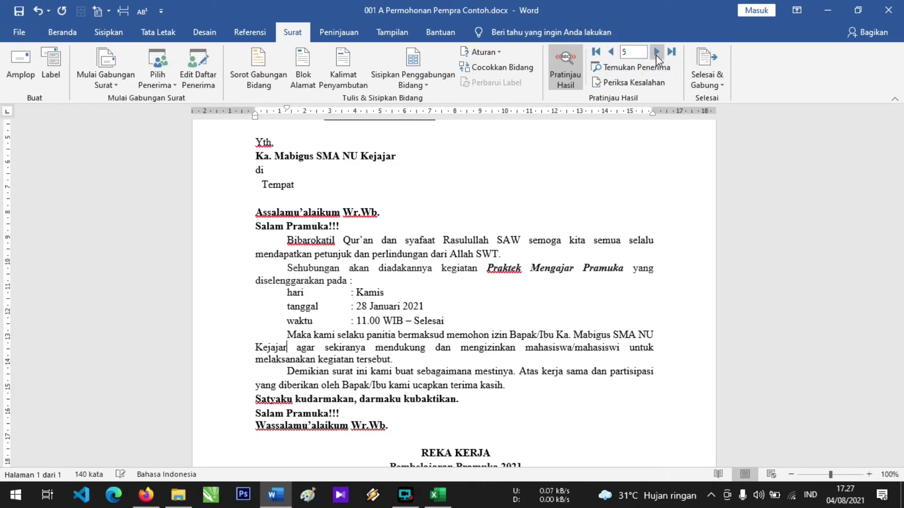
left_click(656, 54)
left_click(656, 54)
left_click(656, 55)
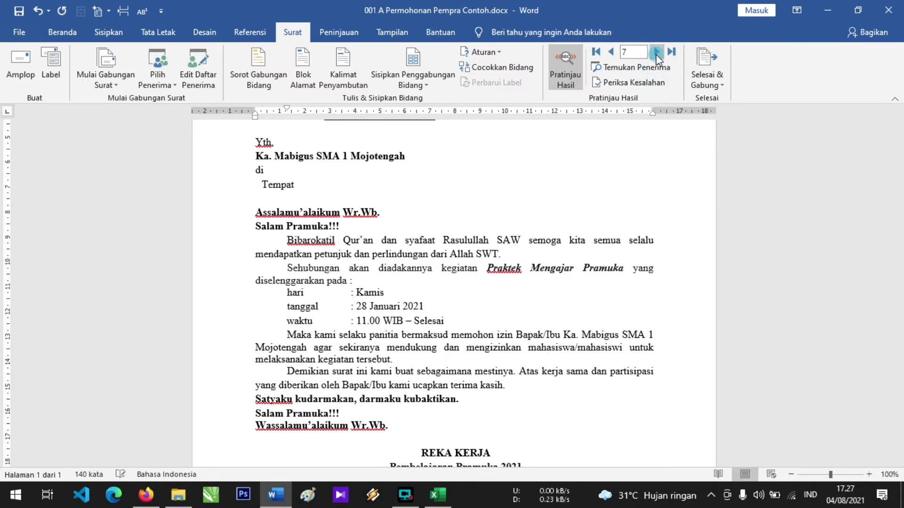
left_click(656, 55)
left_click(656, 52)
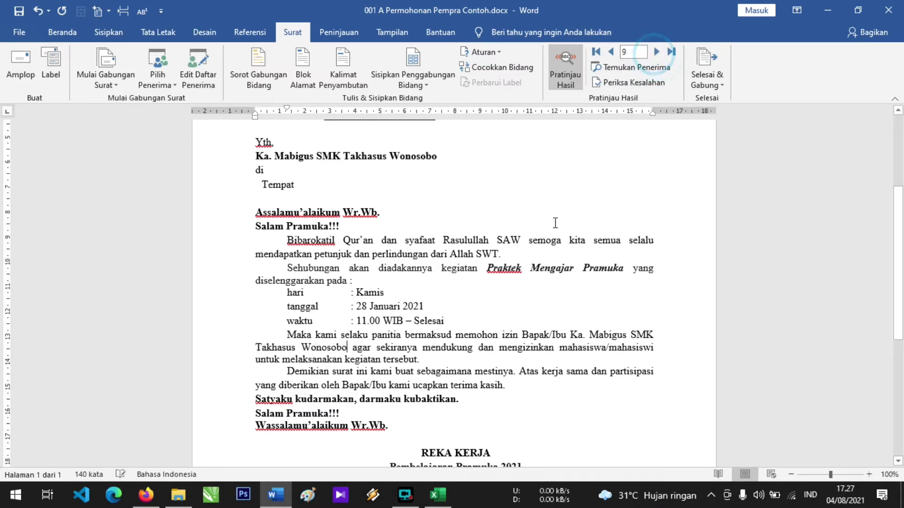
scroll(554, 223, "up", 2)
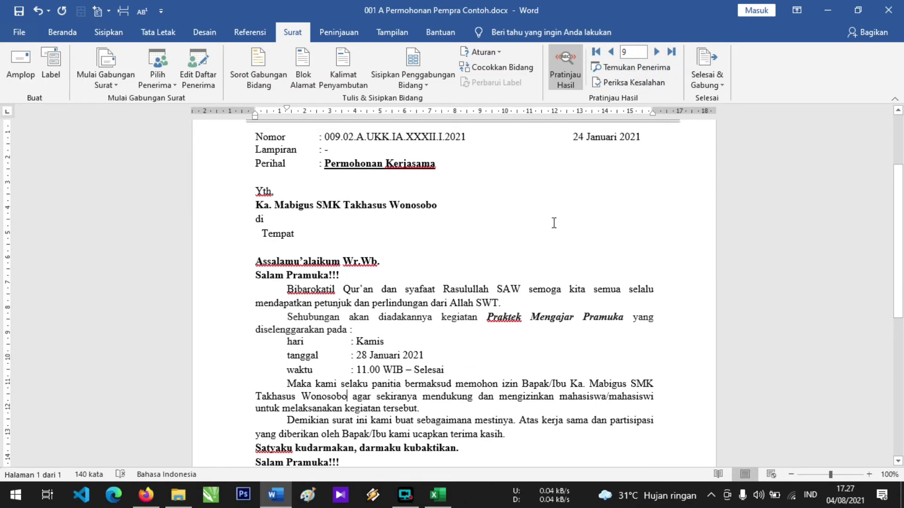
scroll(554, 223, "up", 1)
scroll(554, 223, "up", 2)
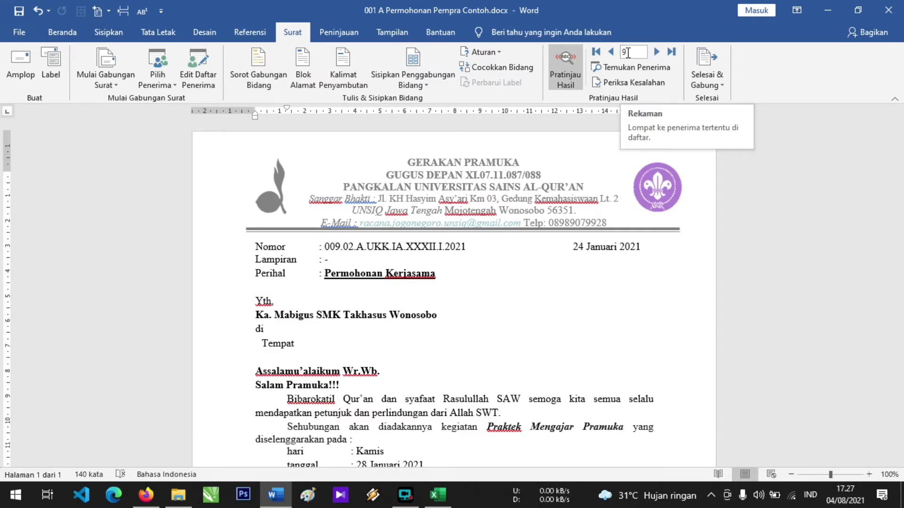
Step: Check the print preview of the record 9 letter and return to the document
left_click(464, 284)
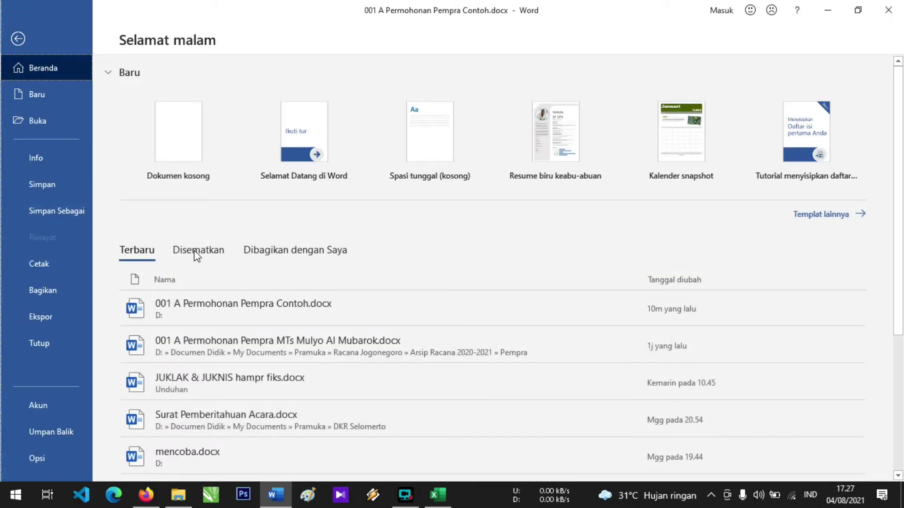
left_click(55, 264)
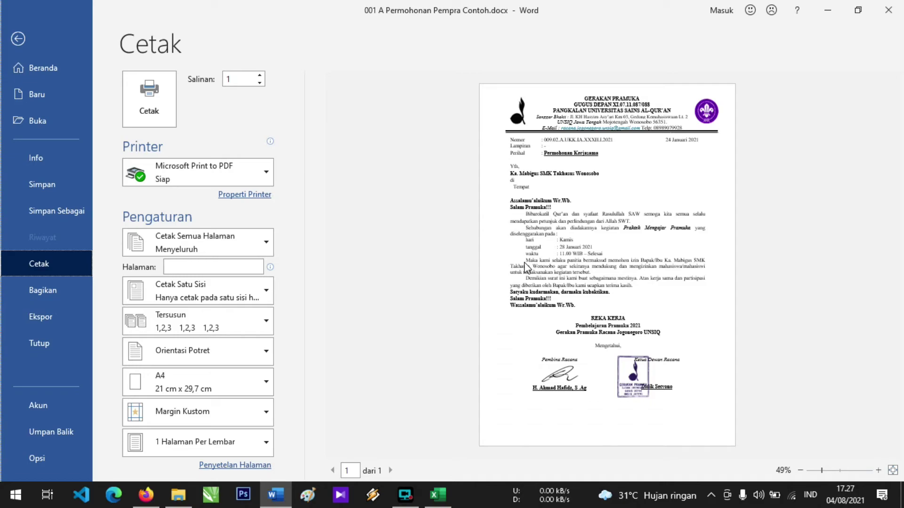
left_click(24, 36)
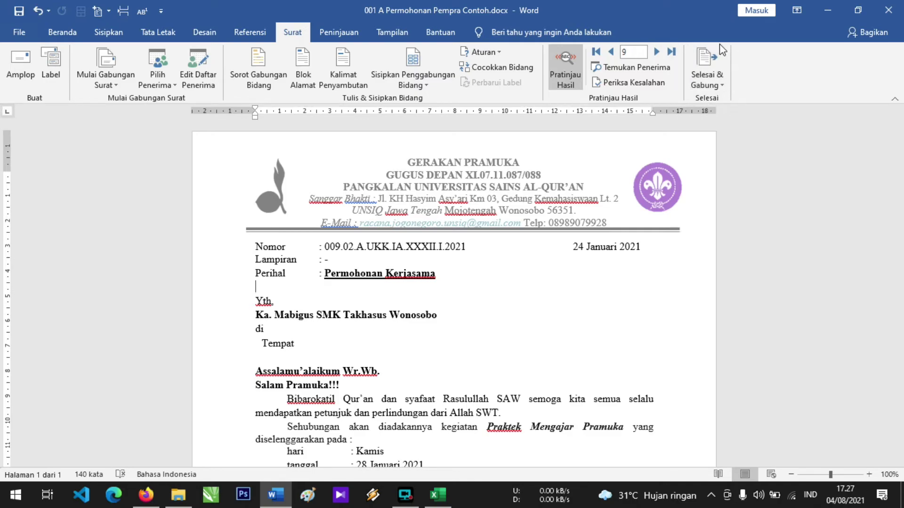
Step: Start merging the letters to the printer for records 10 to 20, inspect the print settings and cancel the print
left_click(718, 86)
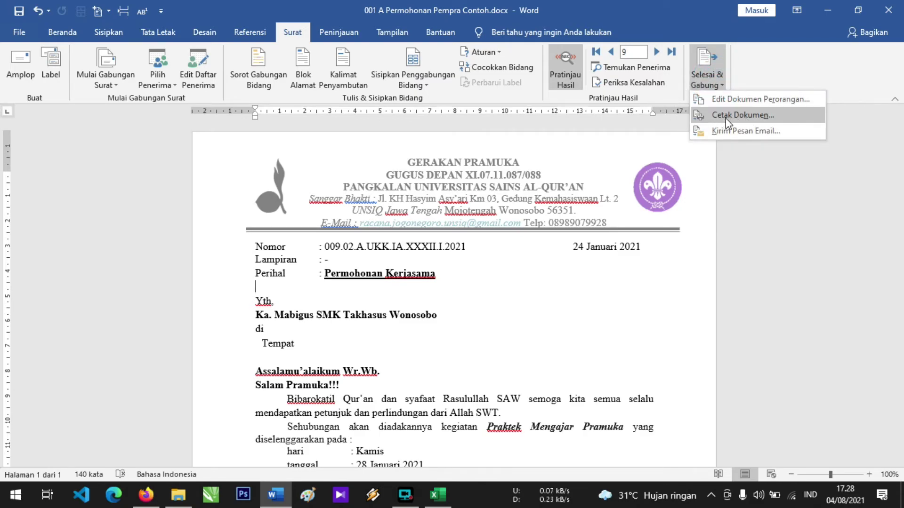
left_click(749, 116)
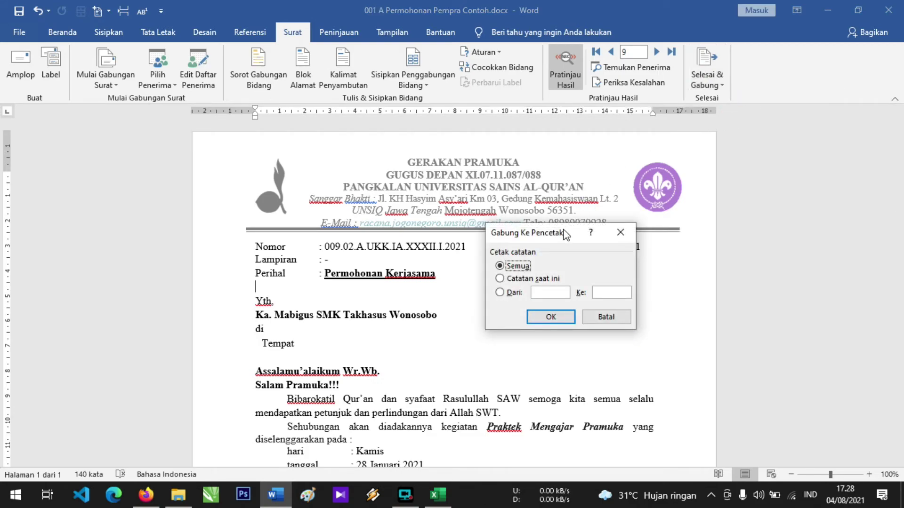
left_click_drag(562, 232, 569, 274)
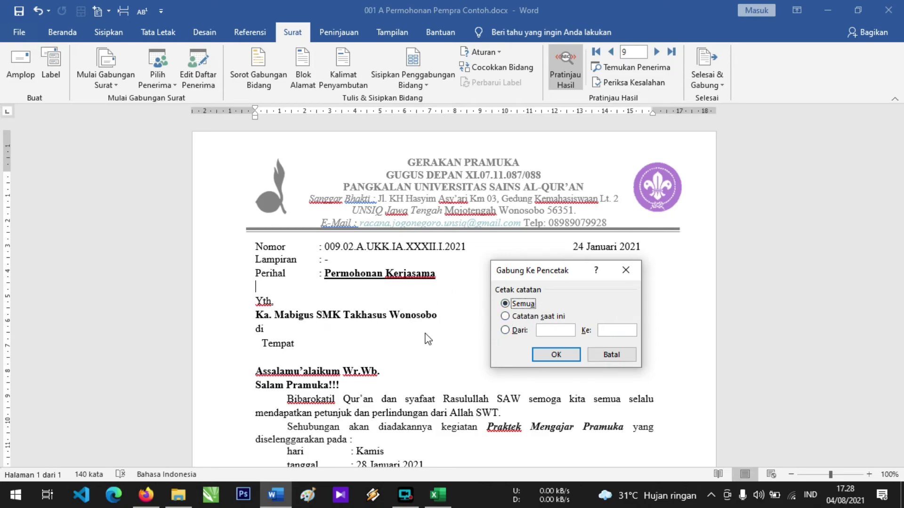
left_click(552, 331)
type("10")
left_click(611, 331)
type("20")
left_click(557, 356)
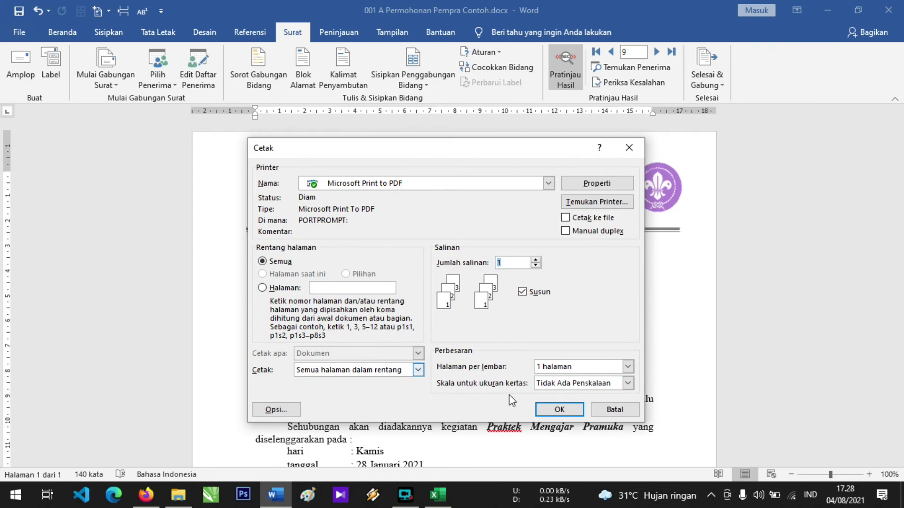
left_click(622, 410)
left_click(491, 318)
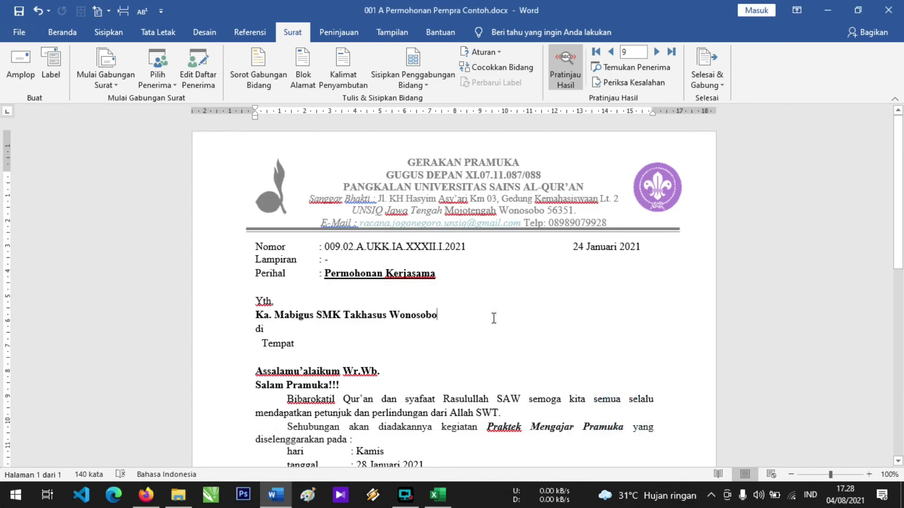